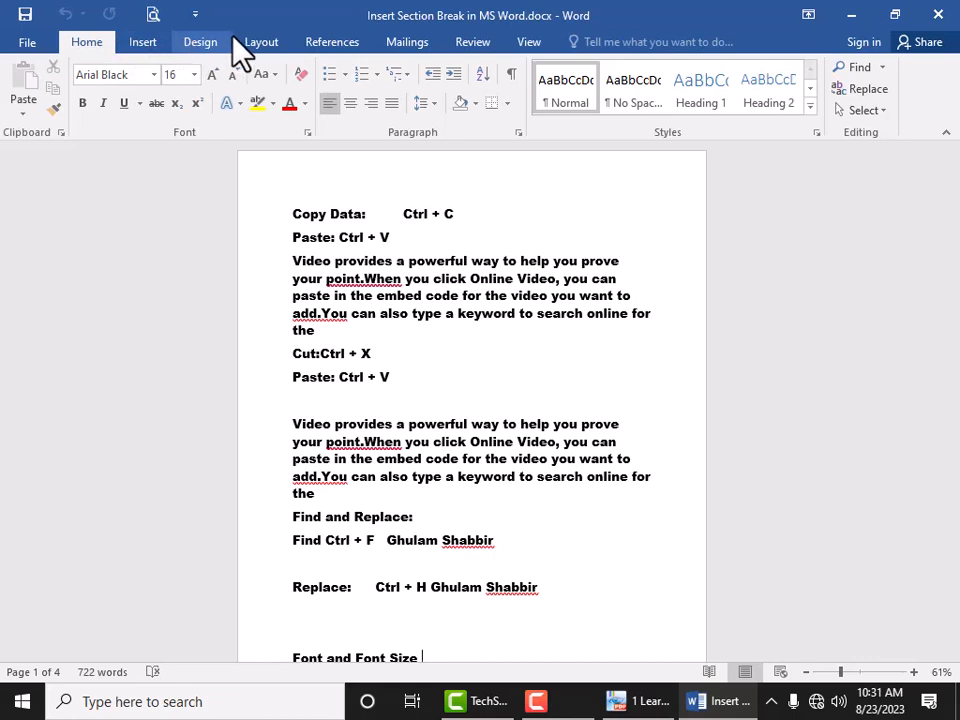
# Step: Insert a page break after the "Font and Font Size" heading, and undo it
pyautogui.click(206, 42)
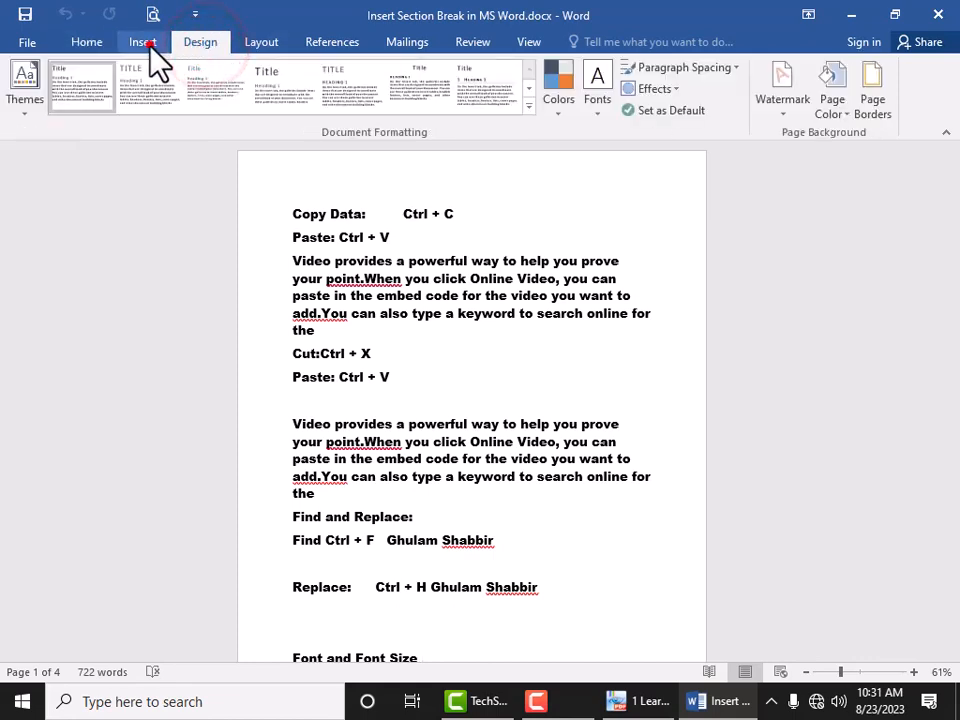
pyautogui.click(150, 44)
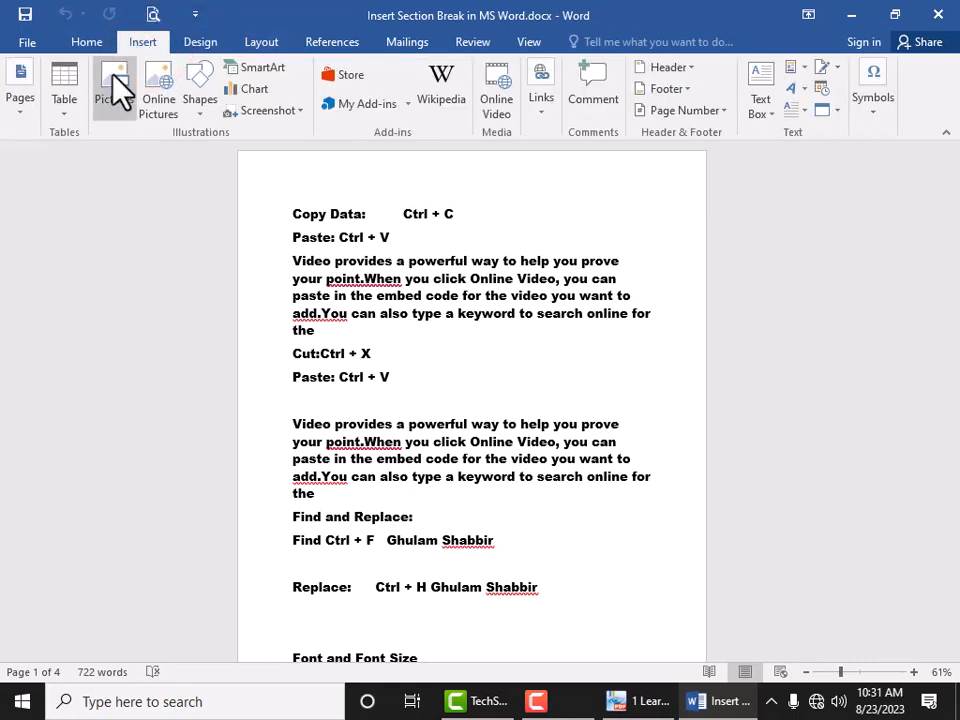
pyautogui.click(32, 108)
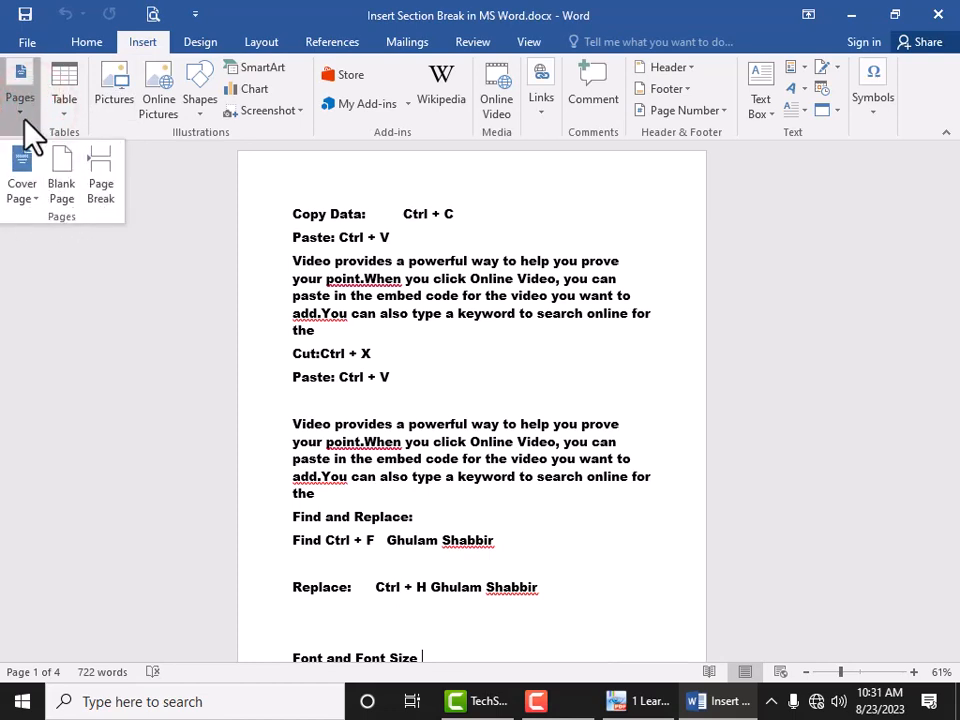
pyautogui.click(106, 197)
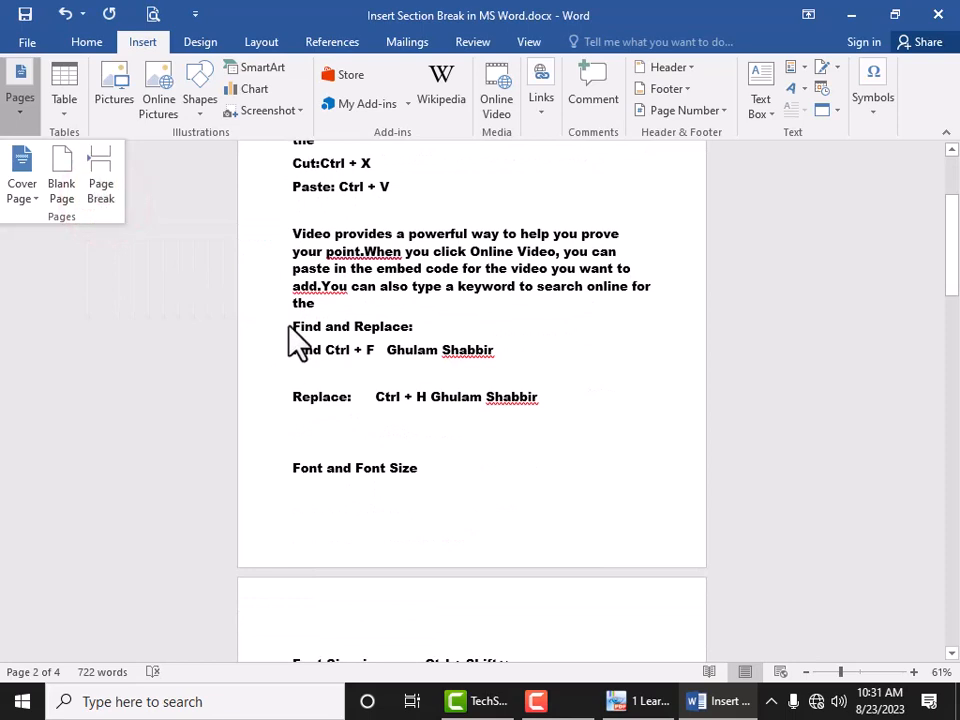
pyautogui.click(171, 249)
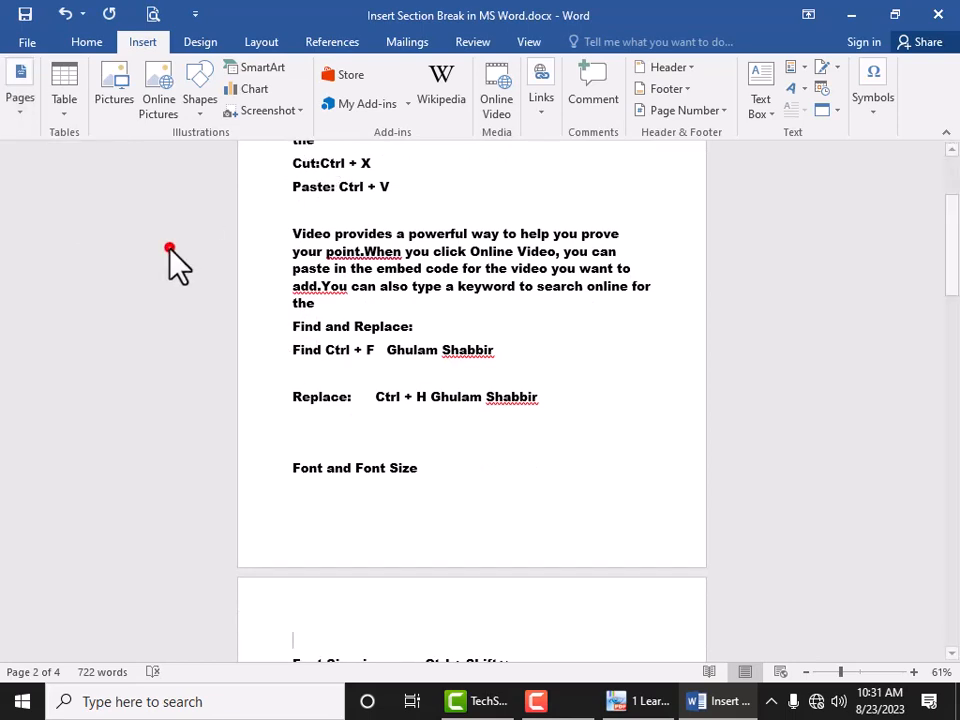
pyautogui.hotkey('ctrl', 'z')
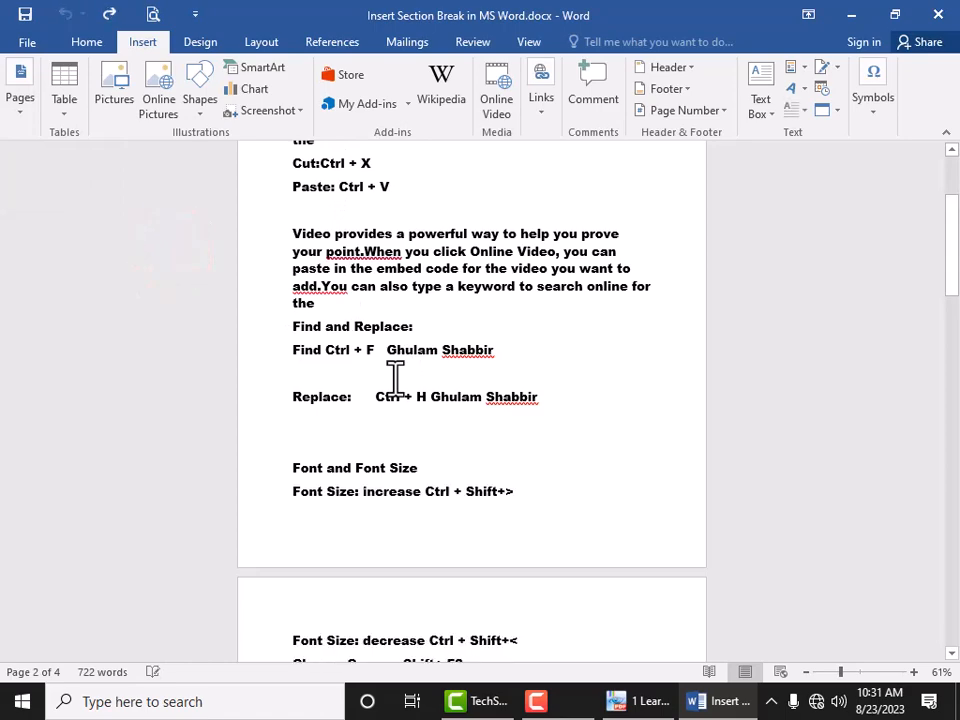
pyautogui.scroll(2, 425, 400)
pyautogui.scroll(1, 431, 416)
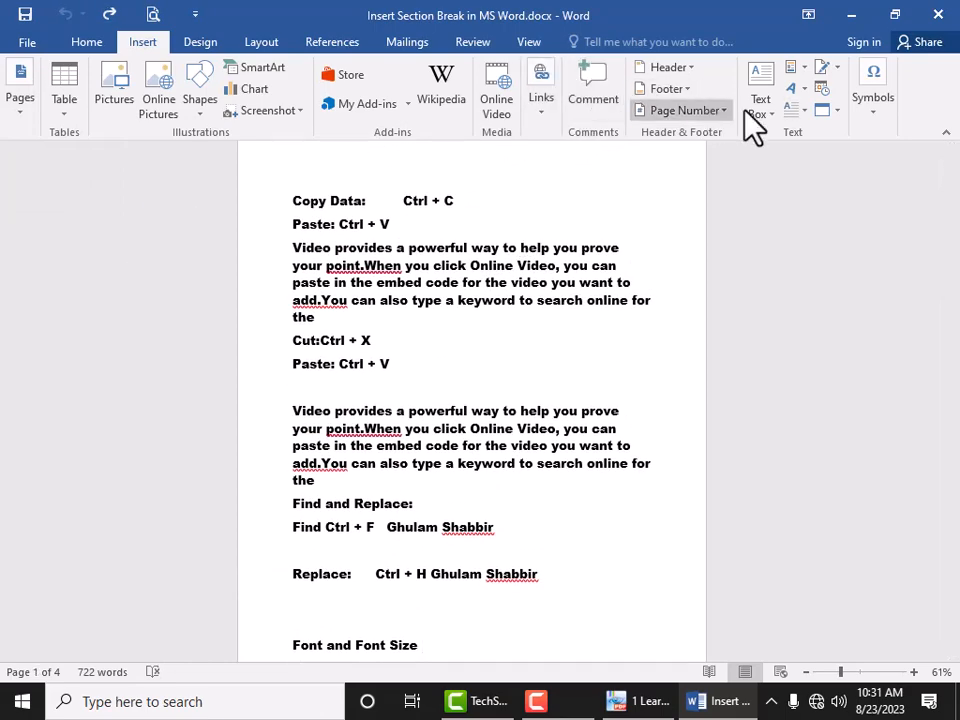
# Step: Insert a page break on the blank line above the second "Video provides" paragraph
pyautogui.click(261, 44)
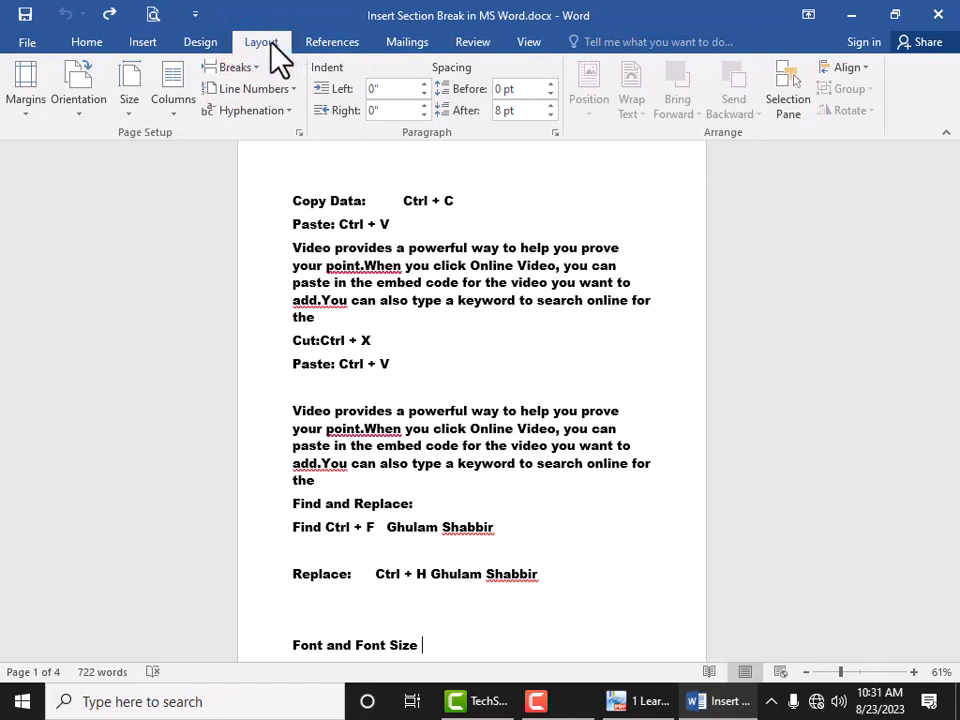
pyautogui.click(259, 69)
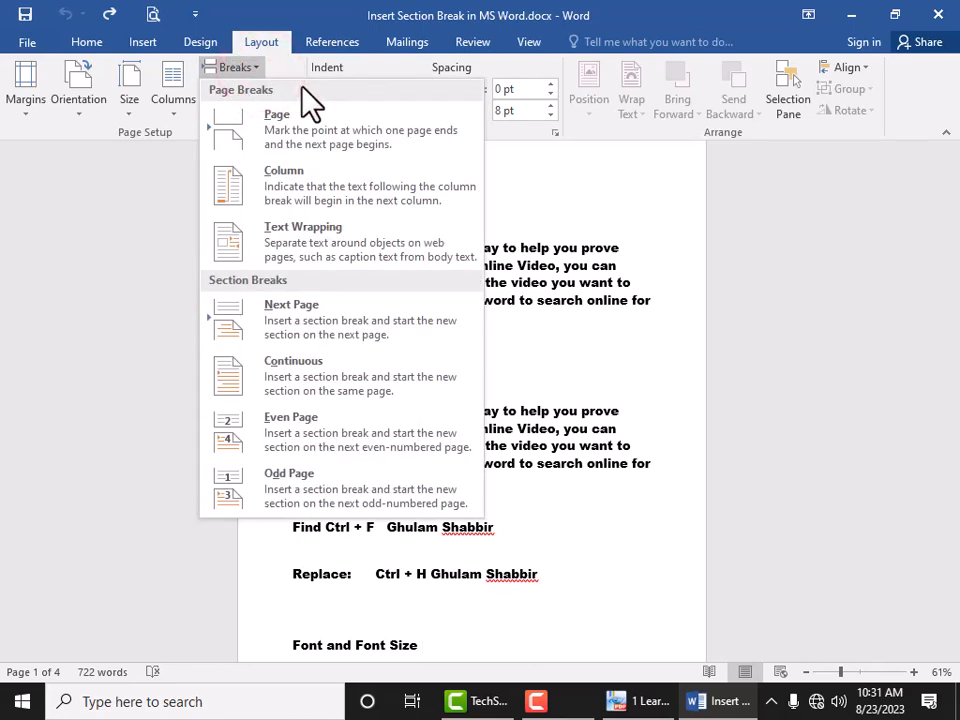
pyautogui.click(594, 349)
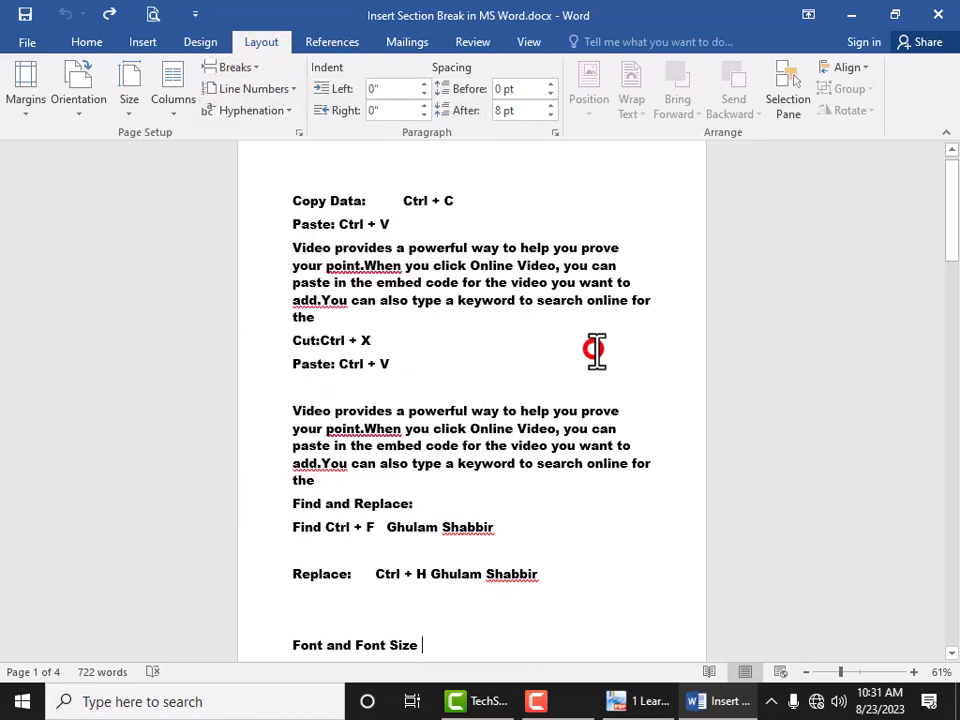
pyautogui.scroll(-3, 605, 360)
pyautogui.scroll(2, 579, 392)
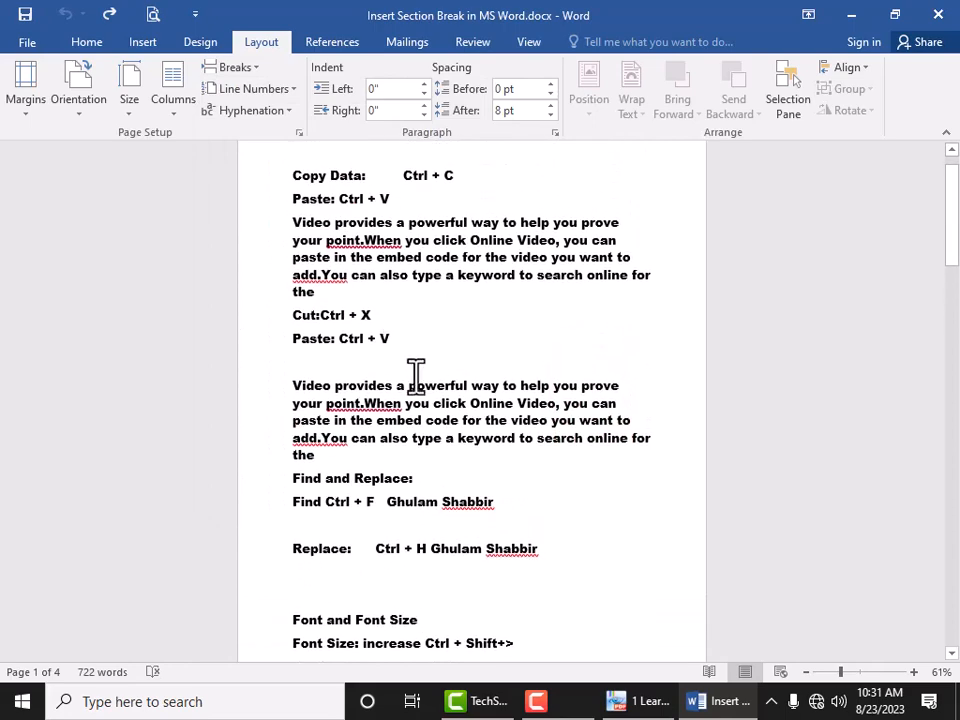
pyautogui.click(246, 70)
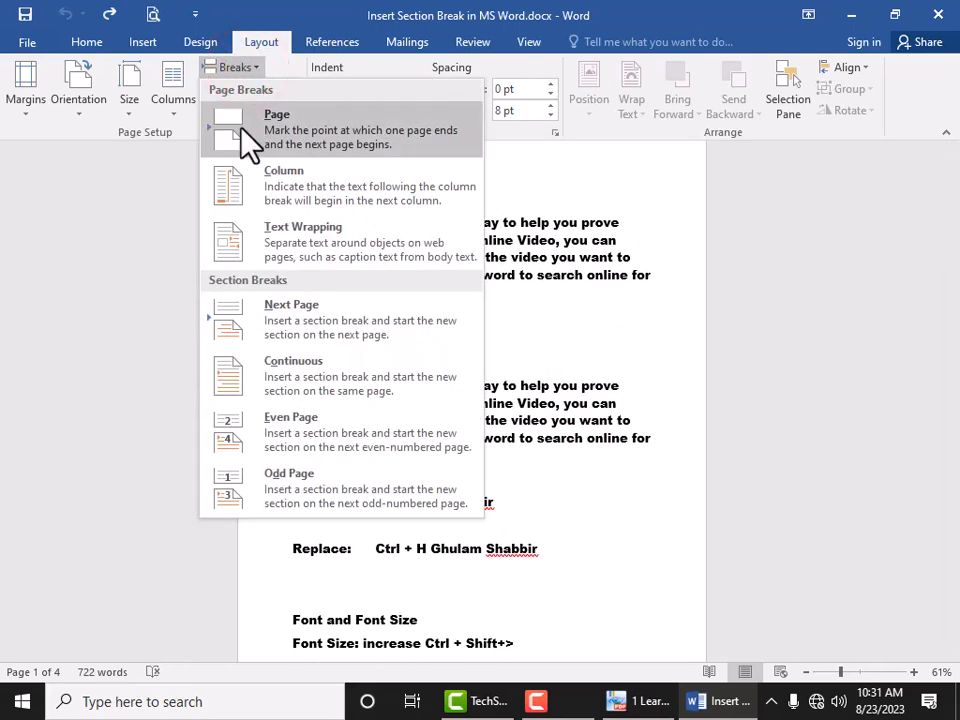
pyautogui.click(240, 128)
pyautogui.scroll(4, 390, 315)
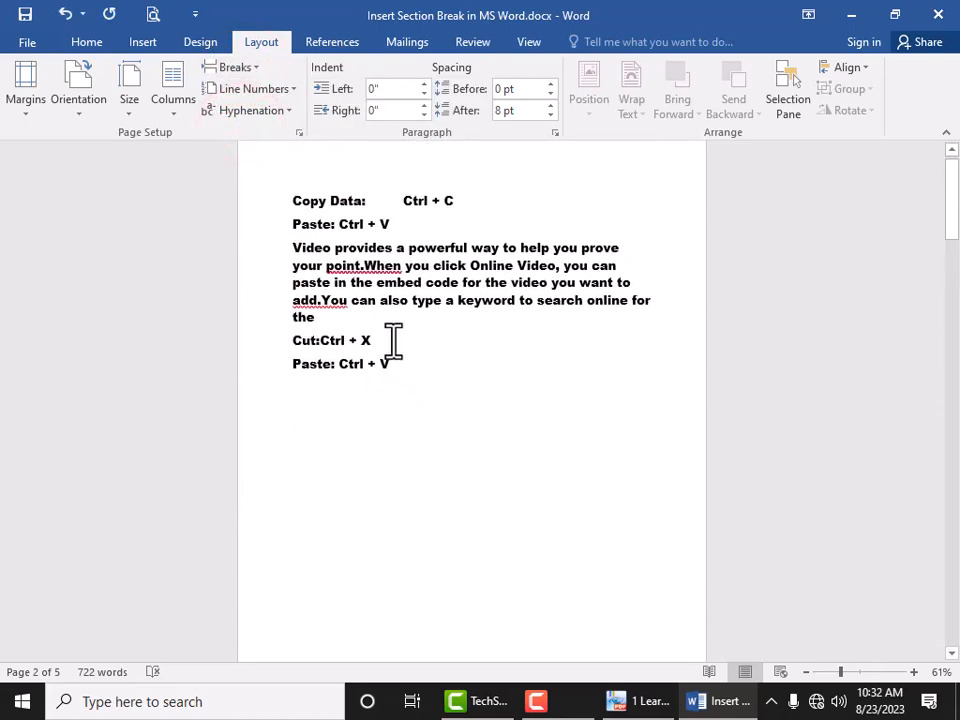
pyautogui.scroll(-4, 410, 350)
pyautogui.scroll(-5, 426, 360)
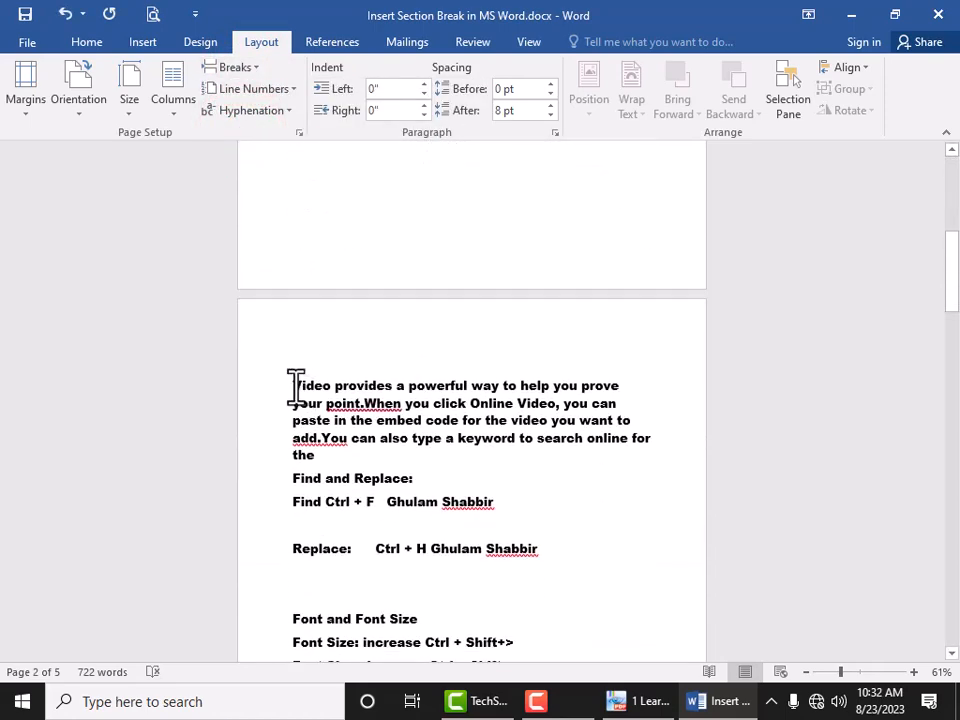
# Step: Format the second "Video provides" paragraph in two columns
pyautogui.moveTo(294, 385); pyautogui.dragTo(523, 452)
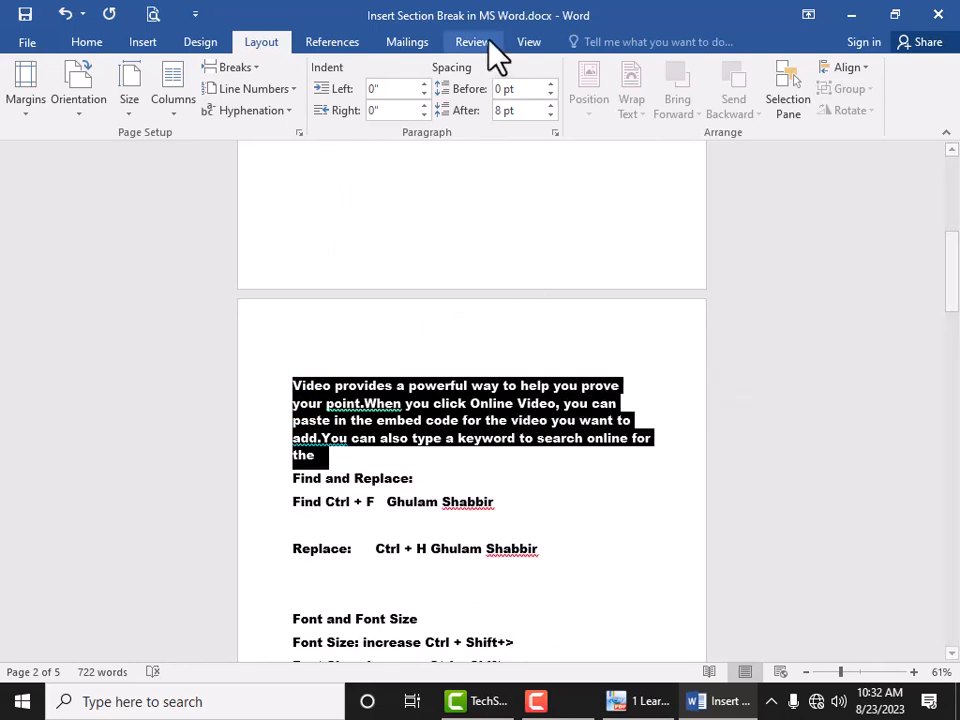
pyautogui.click(176, 106)
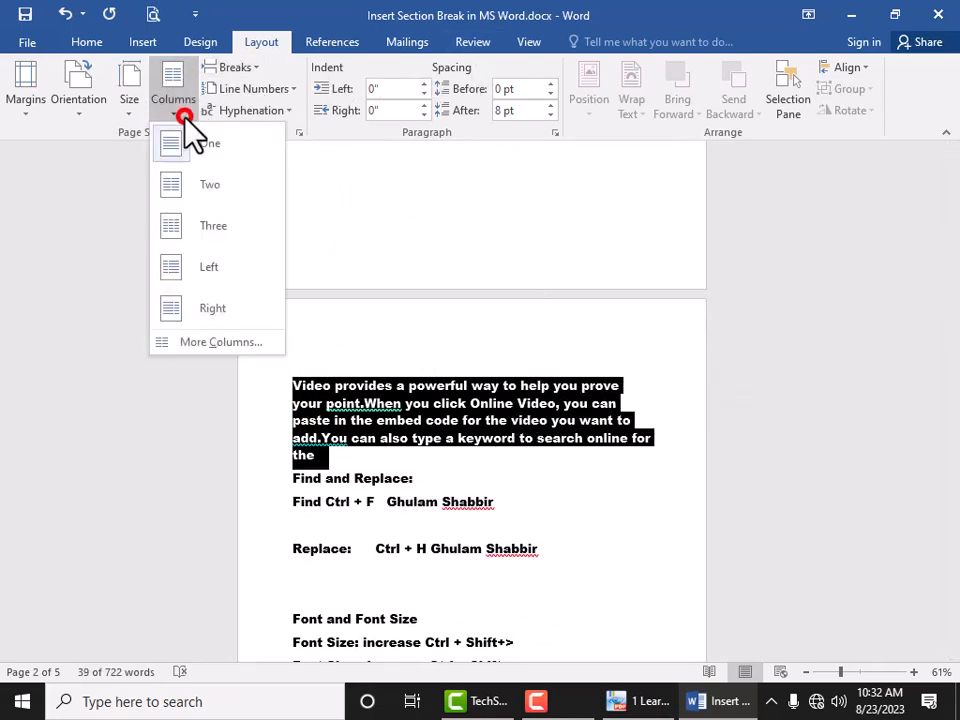
pyautogui.click(195, 190)
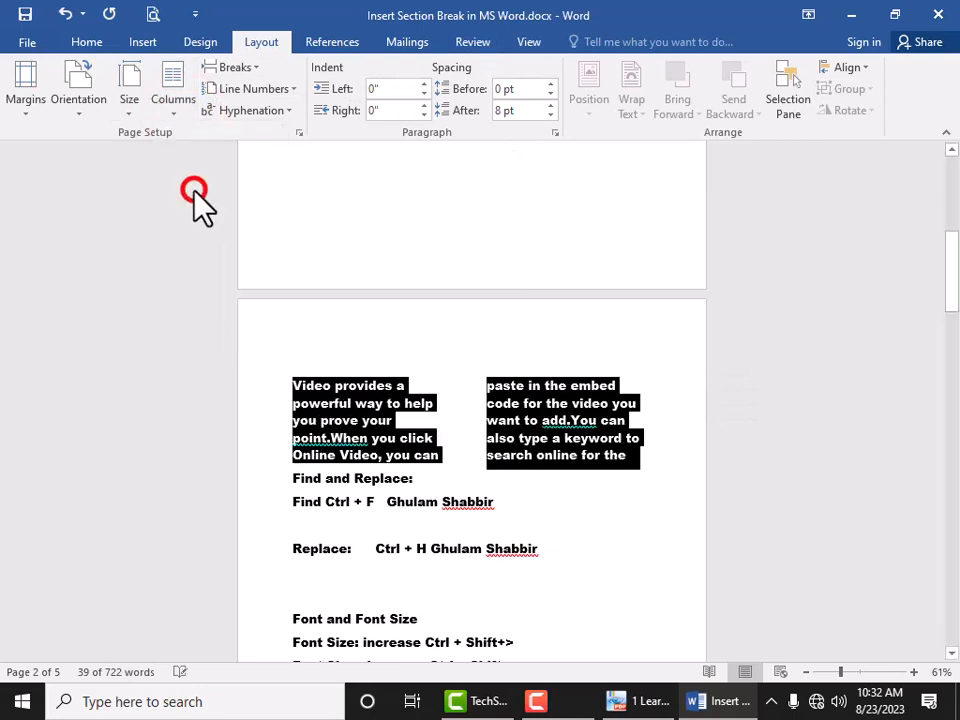
# Step: Insert a column break before "point.When" in the two-column paragraph
pyautogui.click(409, 392)
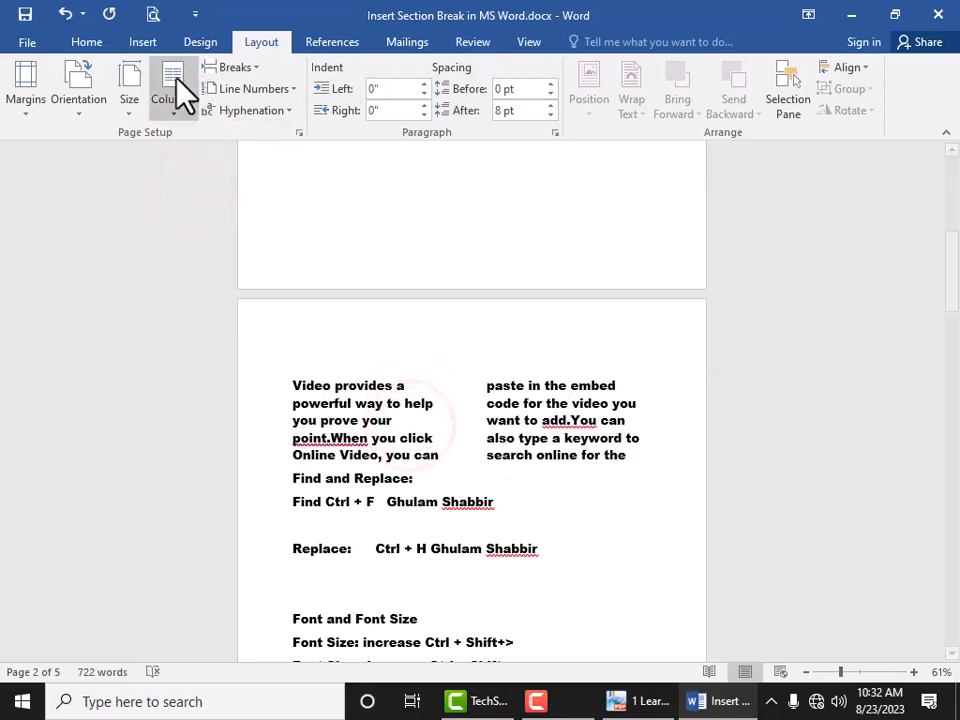
pyautogui.click(270, 42)
pyautogui.click(251, 70)
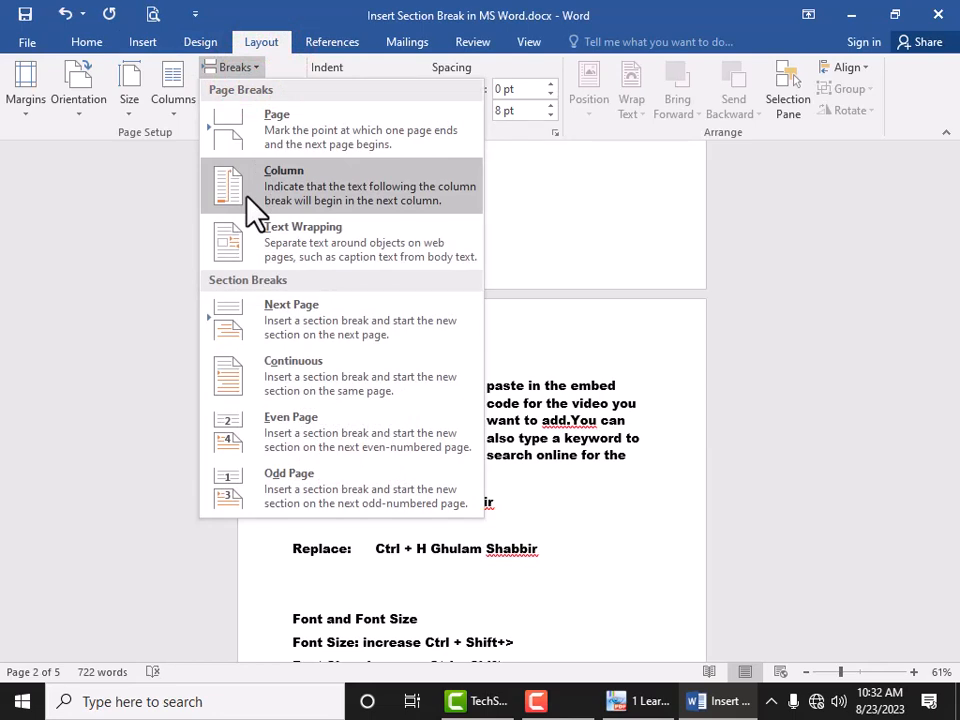
pyautogui.click(255, 205)
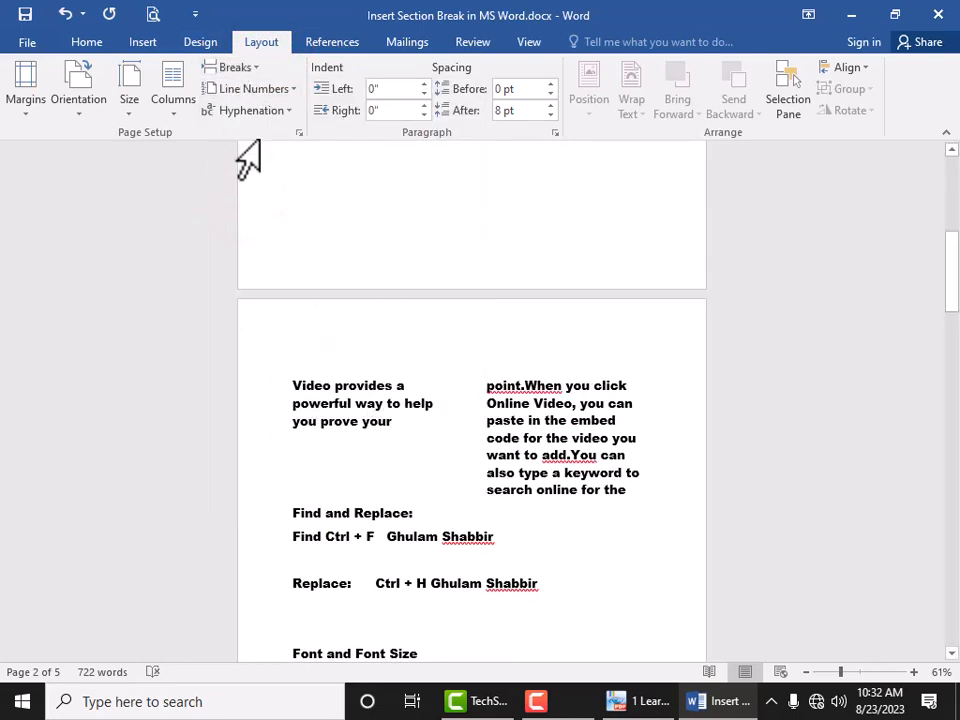
# Step: Delete the empty line directly above the "Font and Font Size" heading
pyautogui.scroll(-1, 258, 92)
pyautogui.scroll(-9, 349, 300)
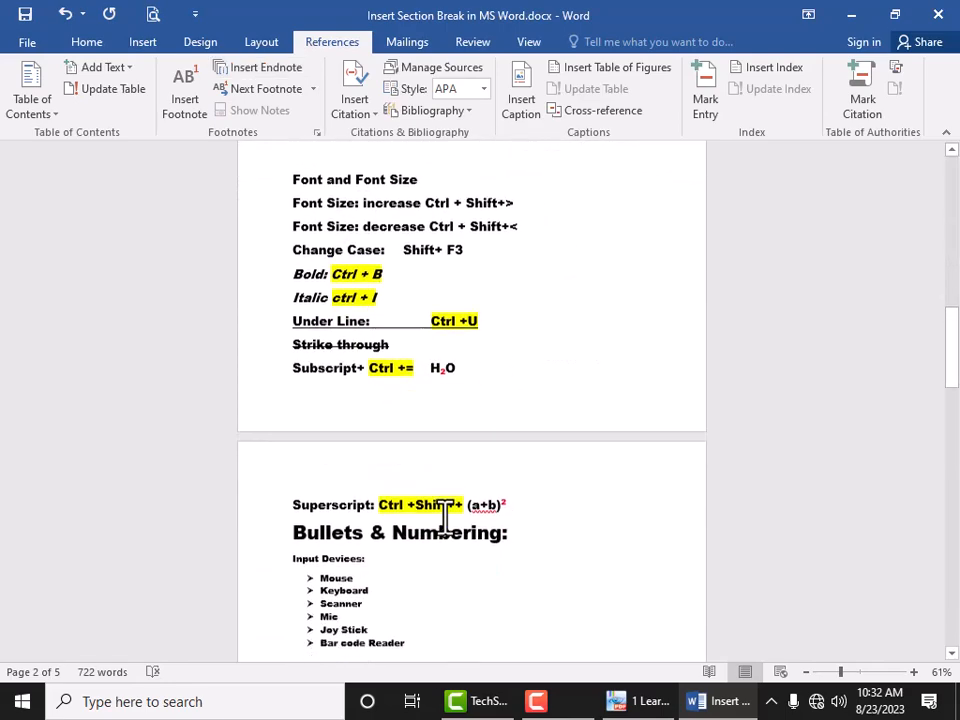
pyautogui.scroll(-2, 445, 424)
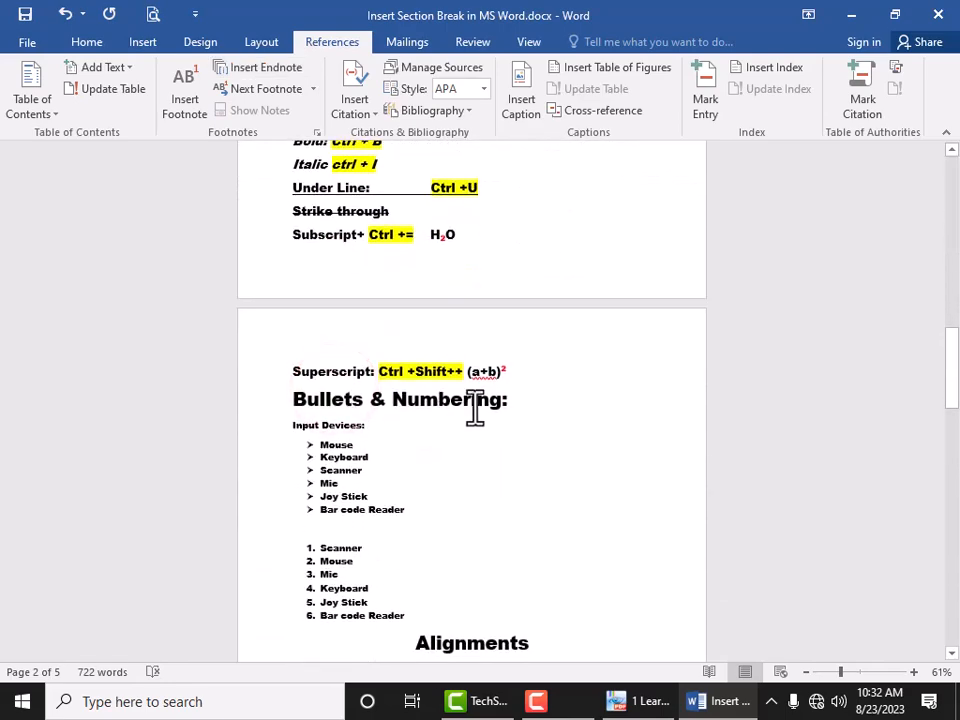
pyautogui.scroll(4, 482, 375)
pyautogui.scroll(-4, 493, 392)
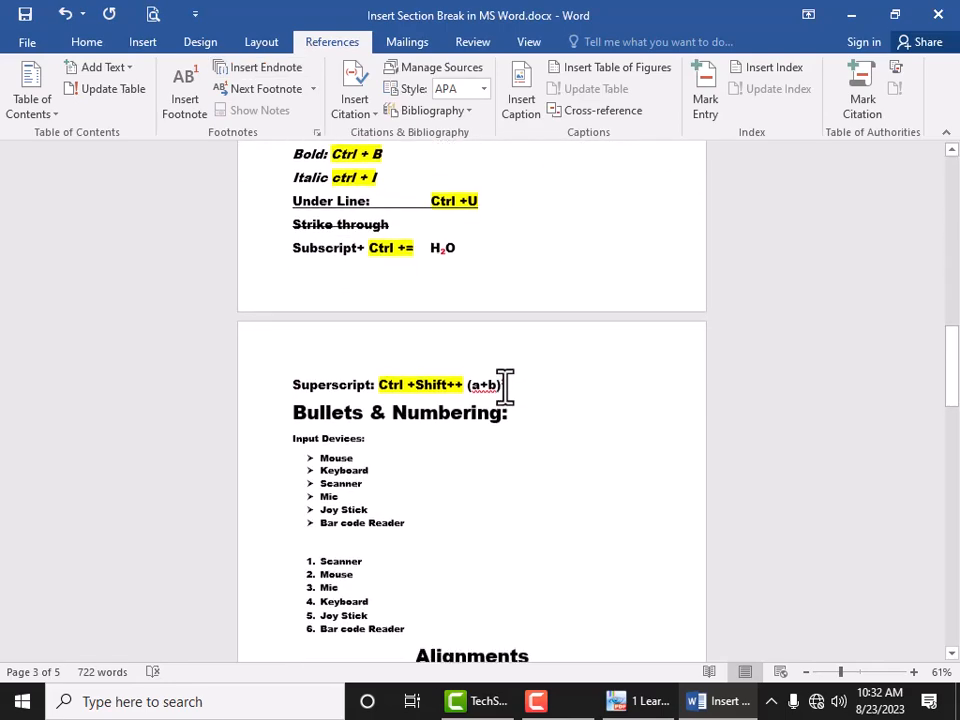
pyautogui.click(466, 270)
pyautogui.scroll(5, 470, 275)
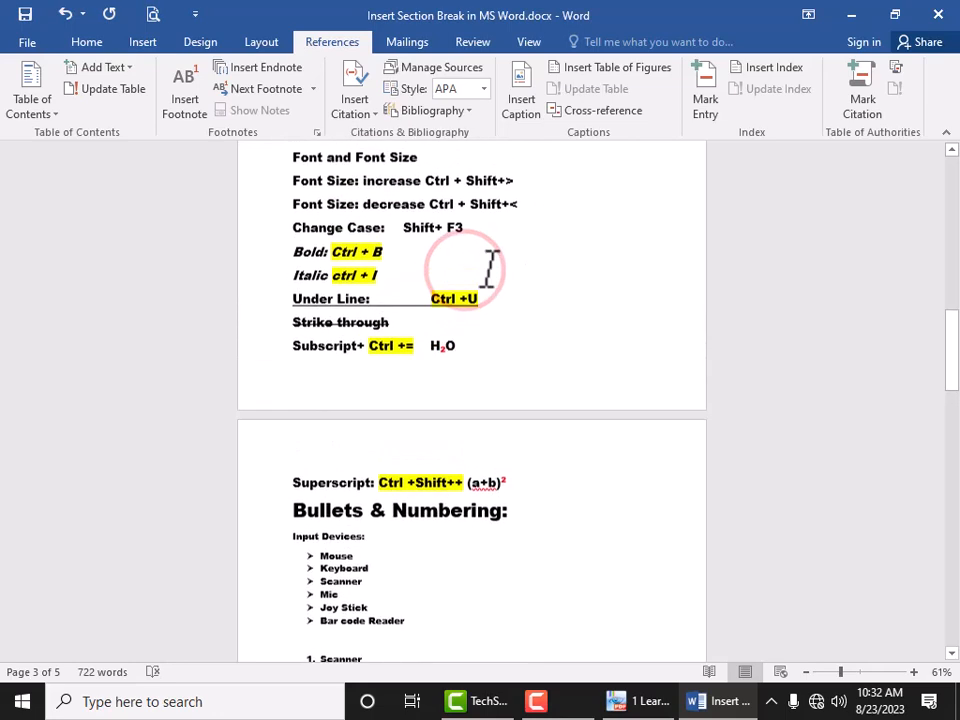
pyautogui.click(388, 248)
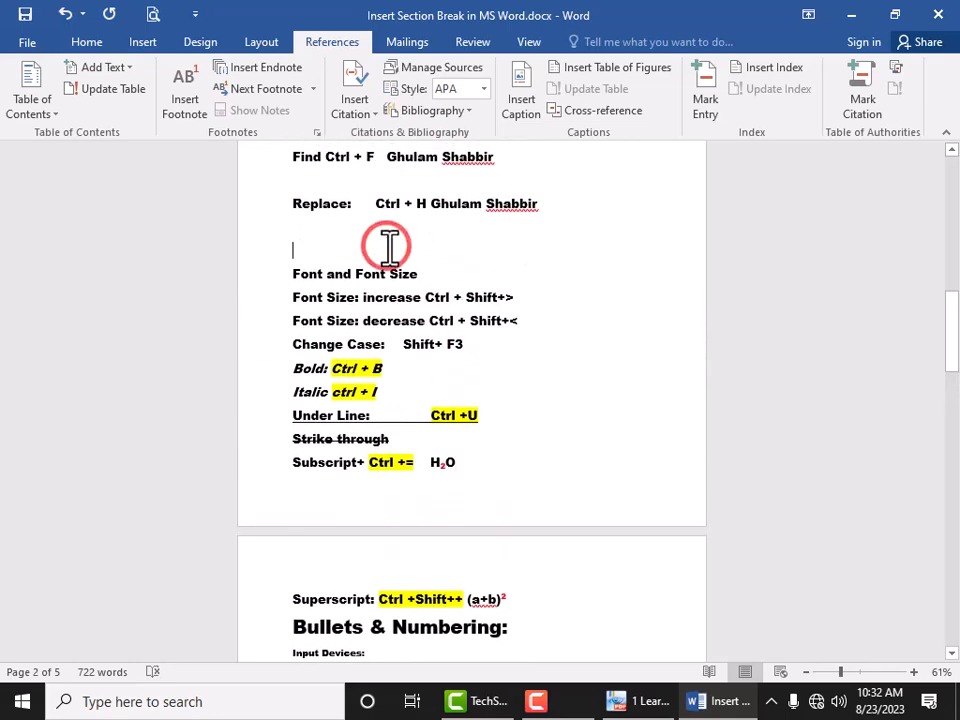
pyautogui.press('Delete')
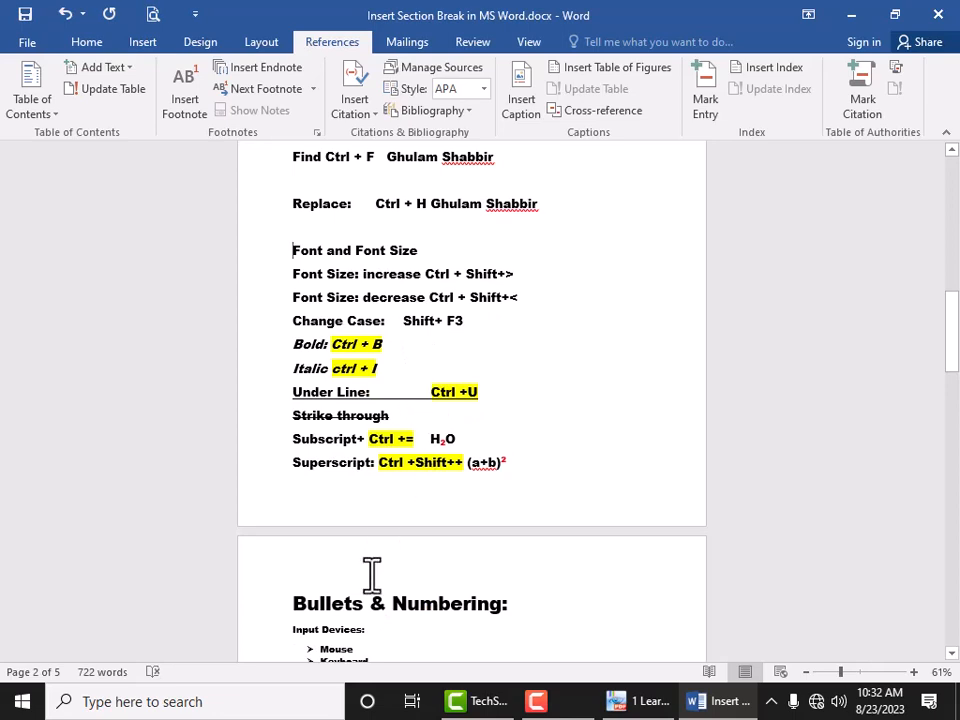
# Step: Insert a Next Page section break before the "Bullets & Numbering:" heading and check the resulting pages
pyautogui.click(286, 607)
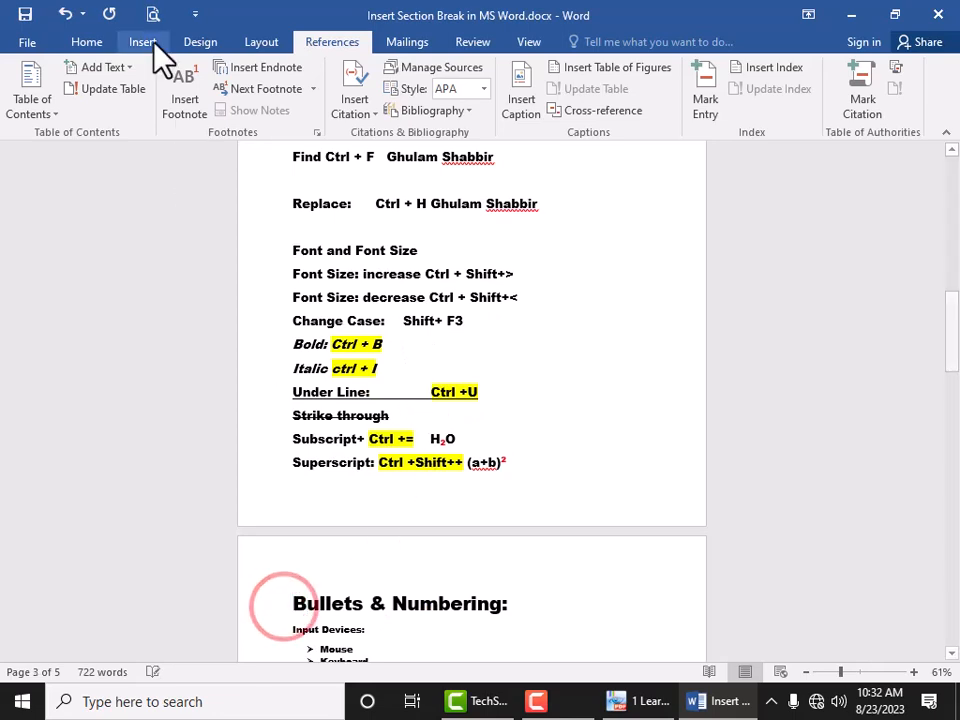
pyautogui.click(257, 43)
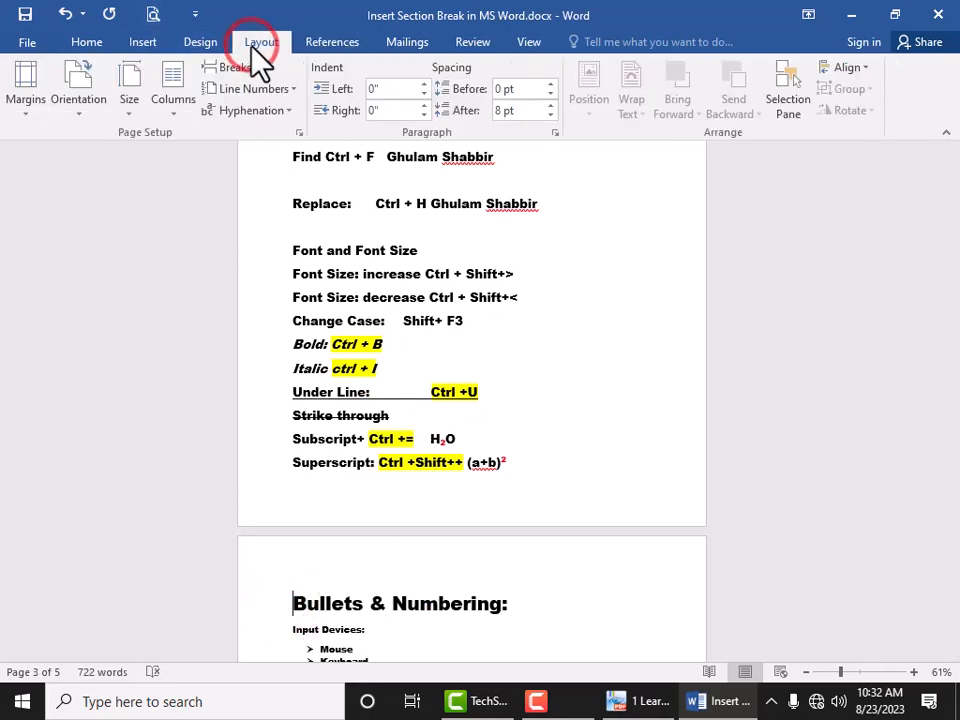
pyautogui.click(240, 67)
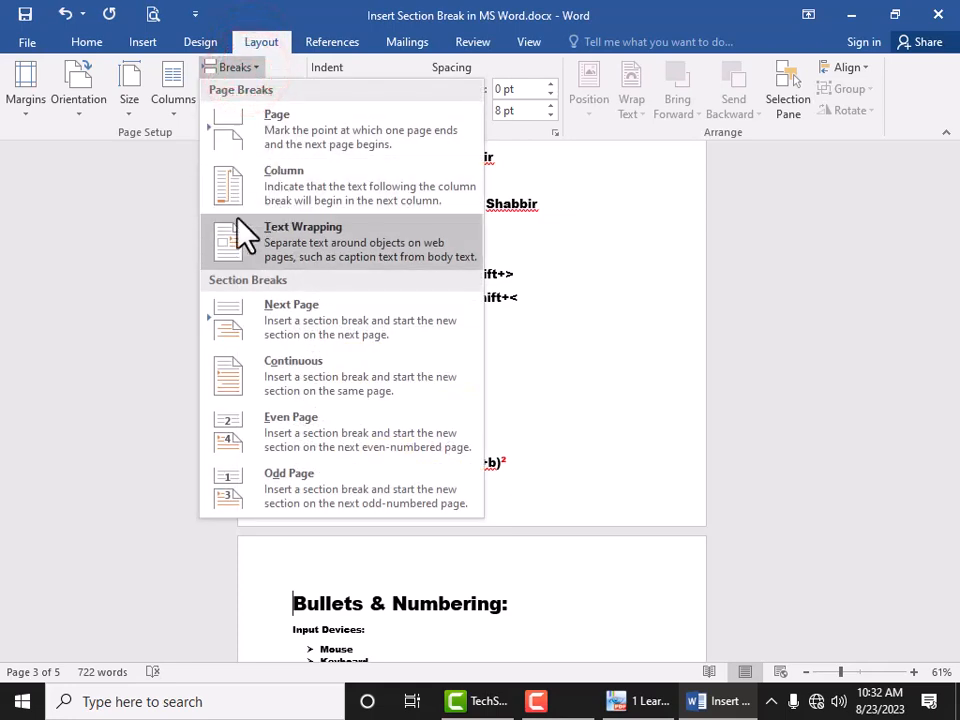
pyautogui.click(287, 325)
pyautogui.scroll(-3, 536, 354)
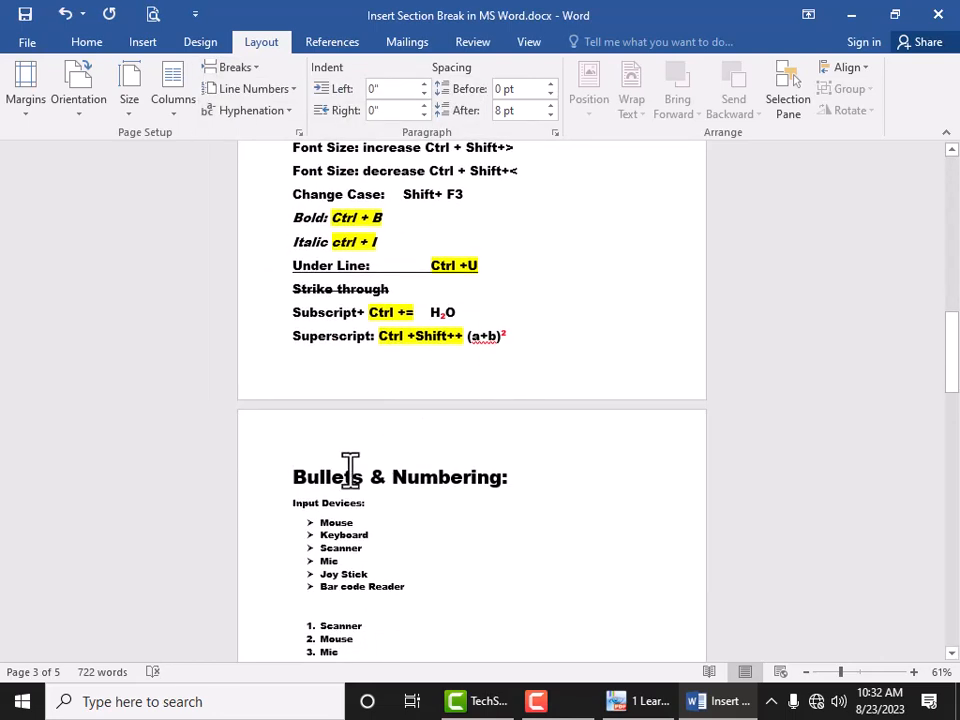
pyautogui.scroll(-2, 358, 461)
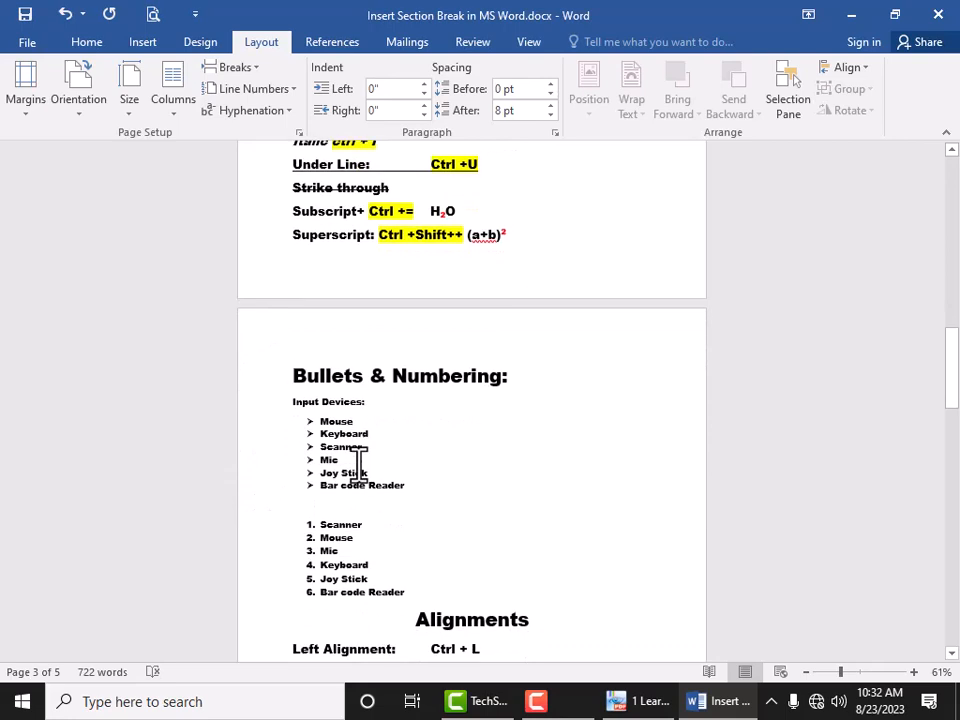
pyautogui.scroll(1, 362, 461)
# Step: Insert a Next Page section break before the "Alignments" heading and check the pages around it
pyautogui.scroll(-3, 372, 461)
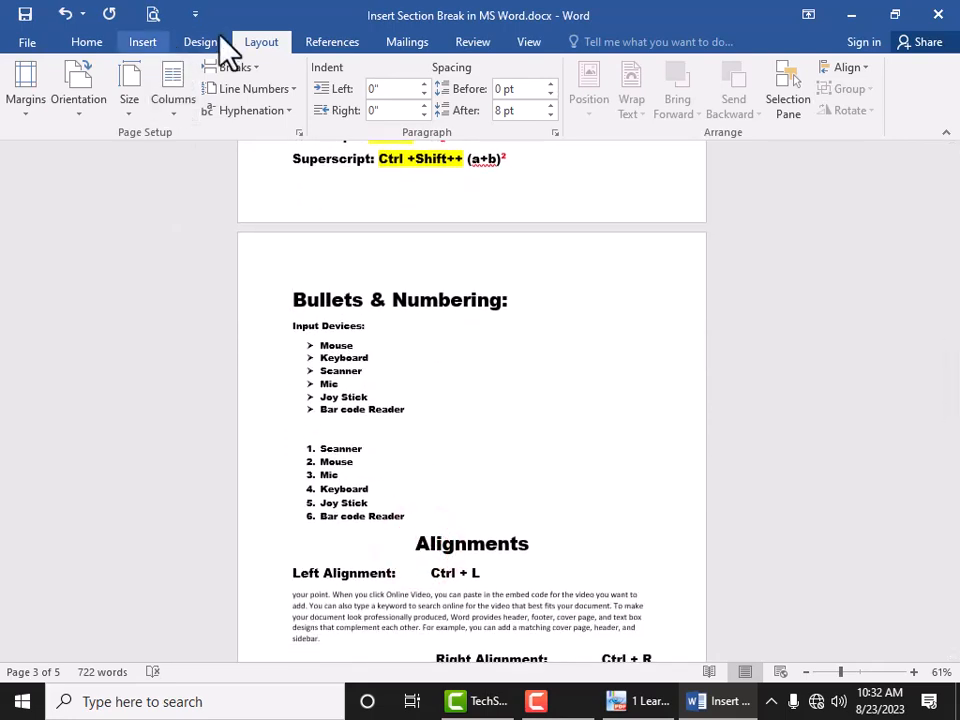
pyautogui.click(262, 70)
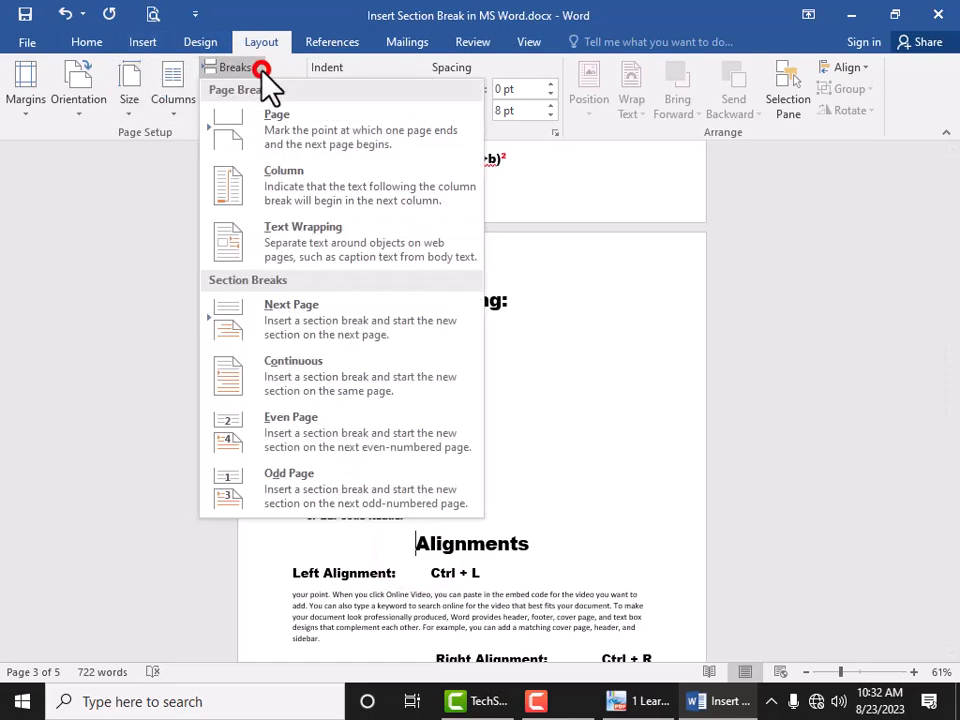
pyautogui.click(290, 318)
pyautogui.scroll(-3, 527, 375)
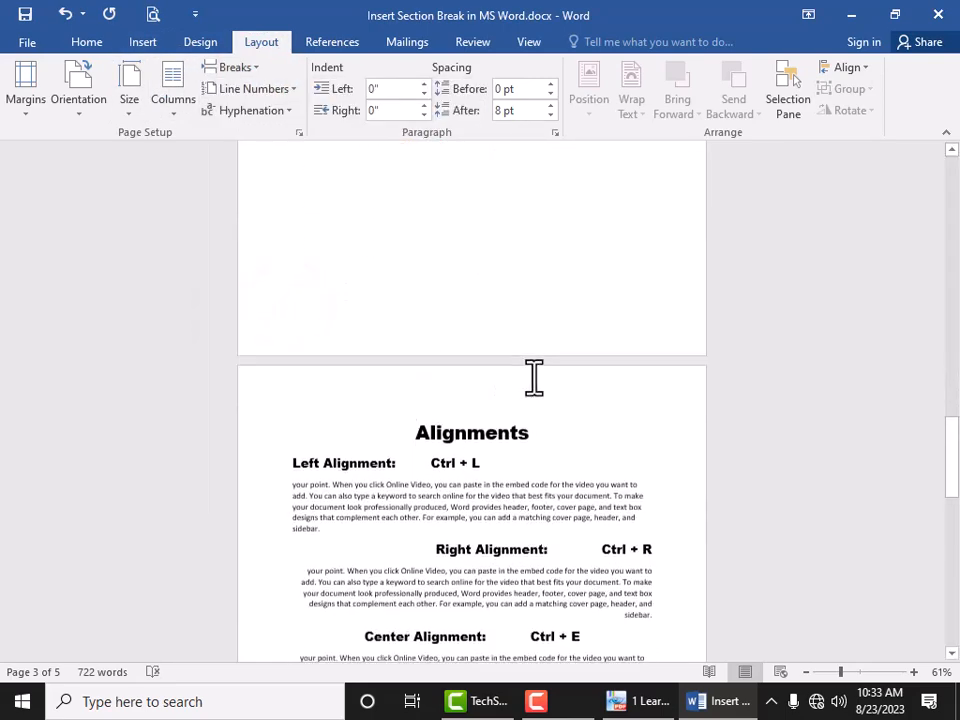
pyautogui.scroll(8, 536, 360)
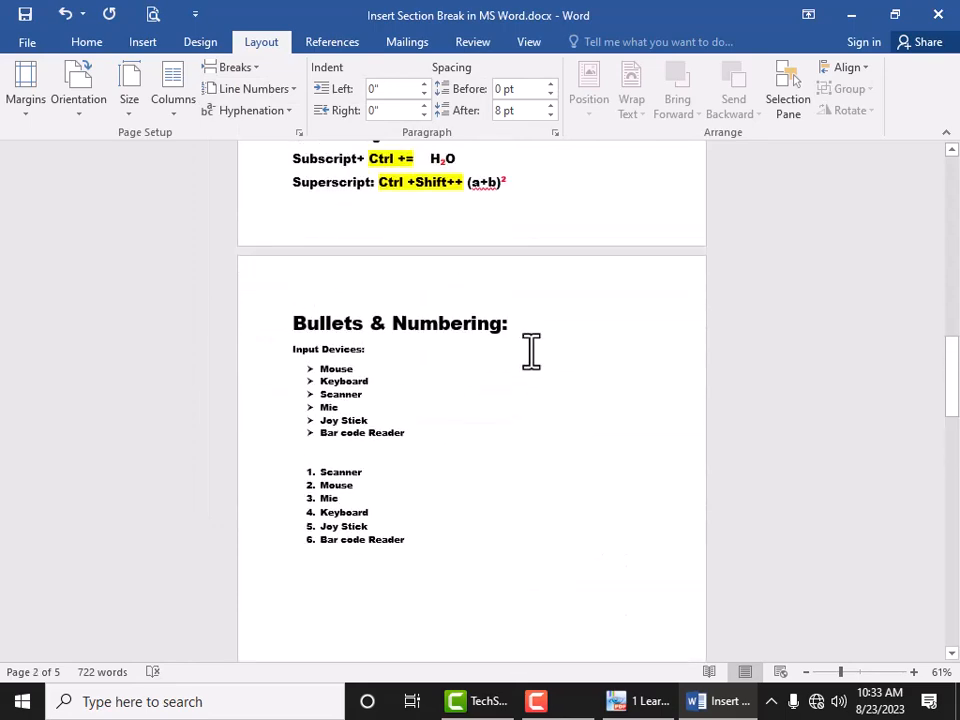
# Step: Look through the pages with the "Alignments" and "Line Spacing" headings
pyautogui.scroll(-10, 531, 350)
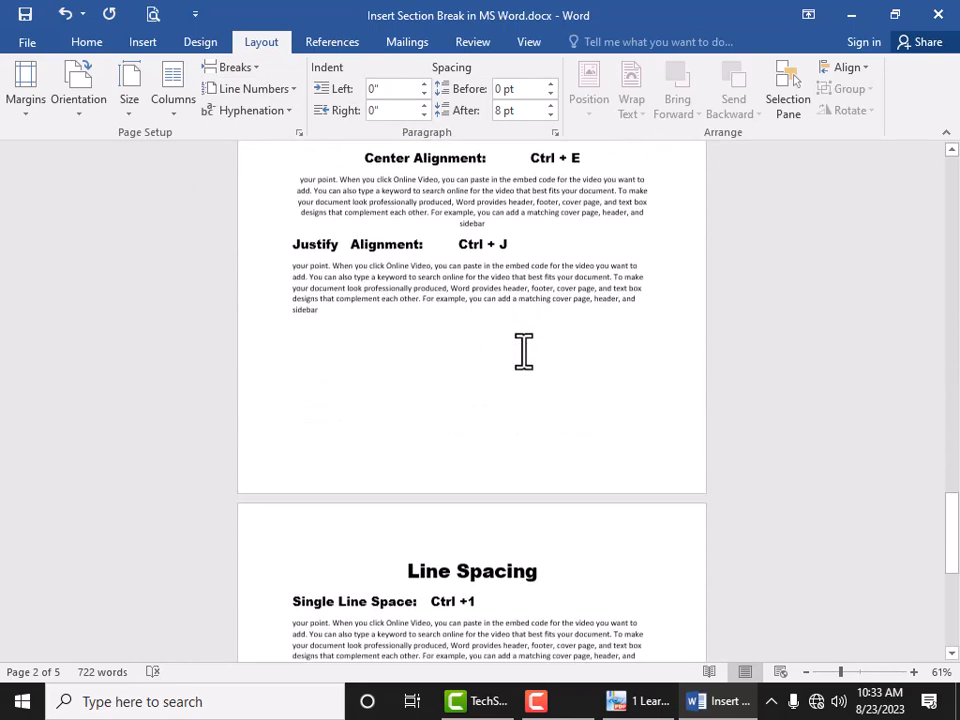
pyautogui.scroll(-5, 524, 350)
pyautogui.click(408, 497)
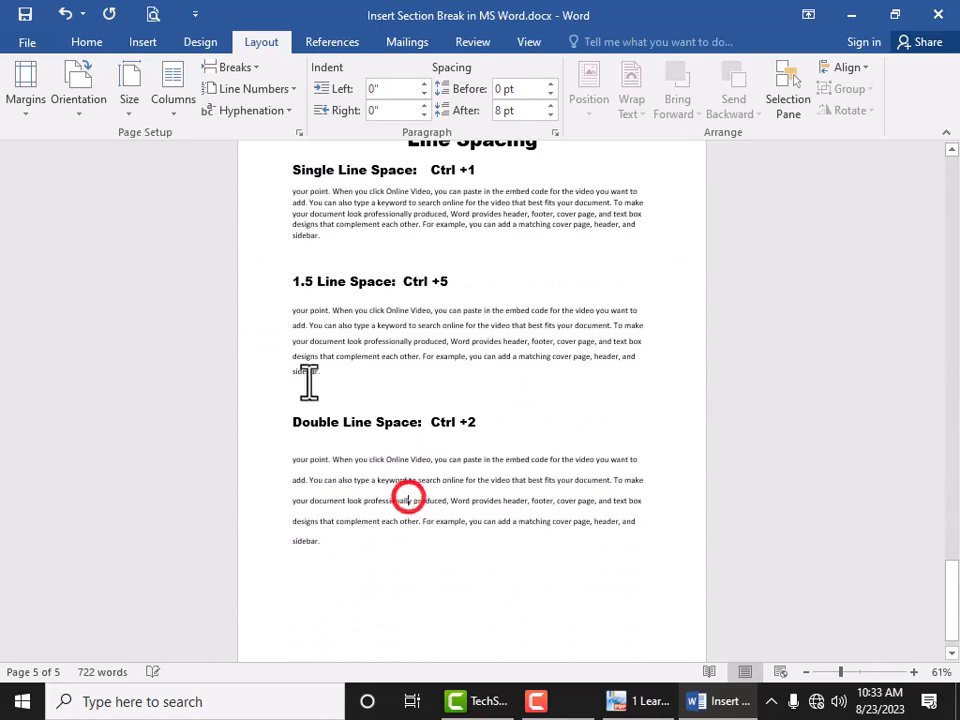
pyautogui.moveTo(288, 318); pyautogui.dragTo(375, 368)
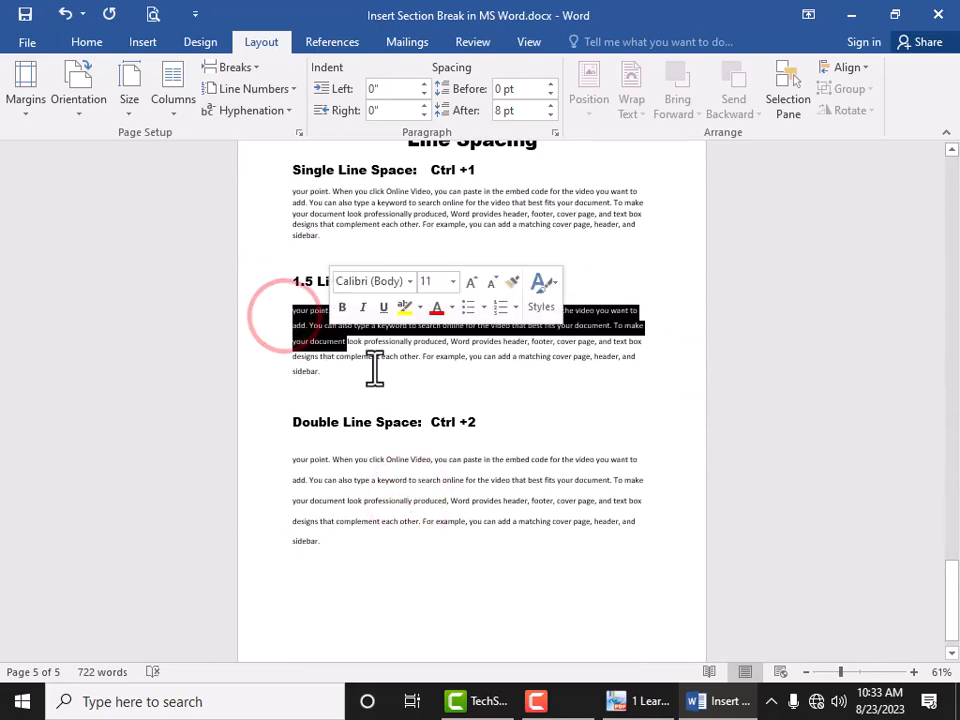
pyautogui.scroll(10, 396, 368)
pyautogui.scroll(4, 438, 382)
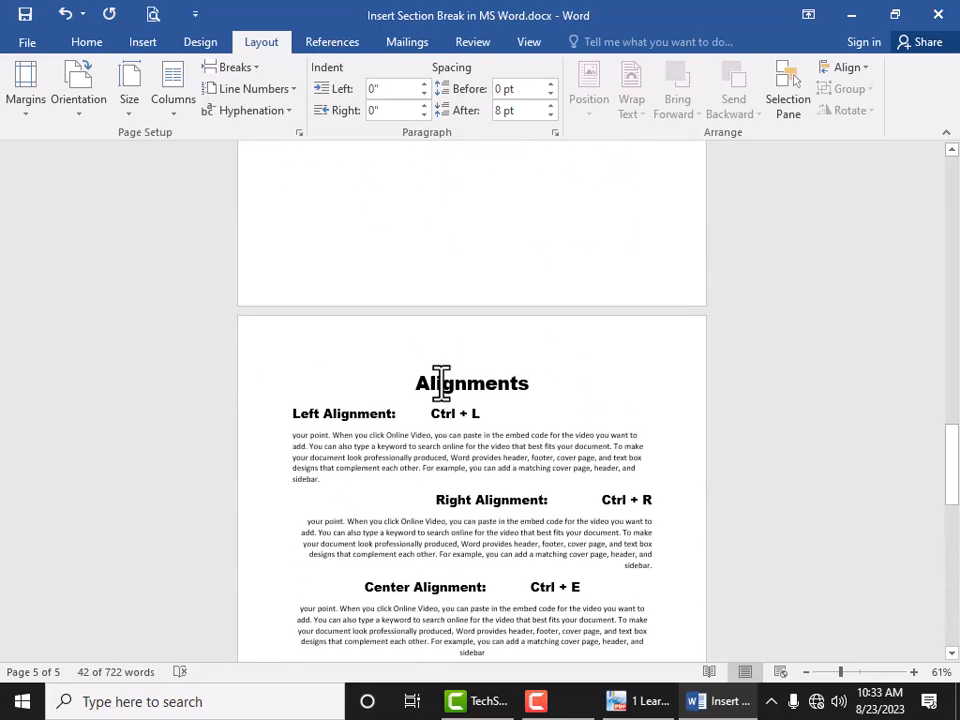
pyautogui.scroll(-4, 465, 382)
pyautogui.scroll(-5, 458, 398)
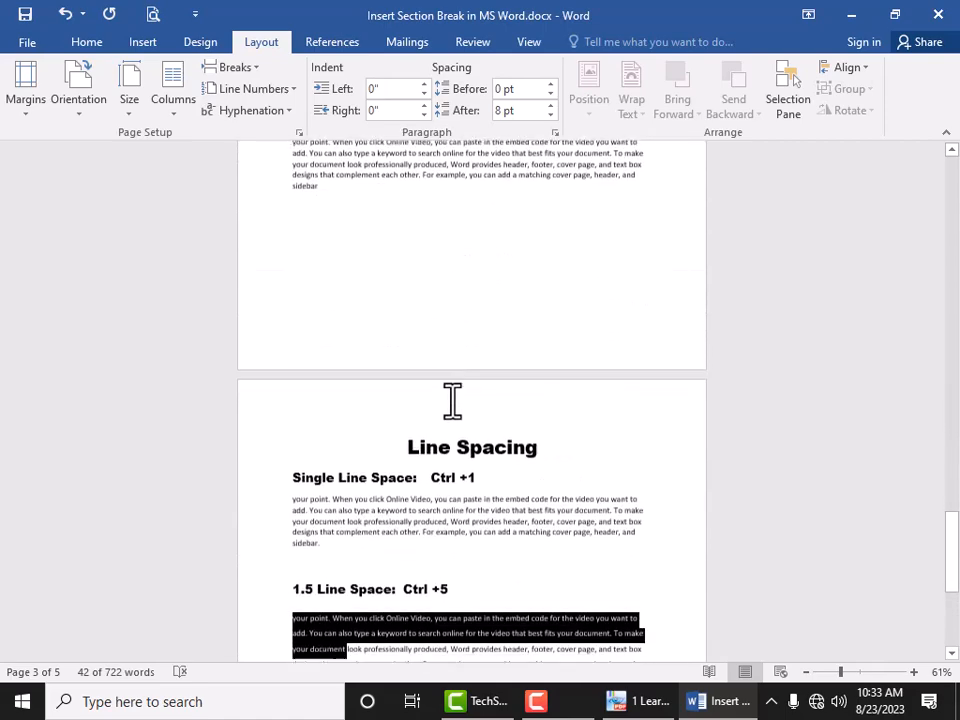
# Step: Insert a Text Wrapping break in the blank area ahead of the "Line Spacing" heading
pyautogui.click(294, 411)
pyautogui.click(377, 285)
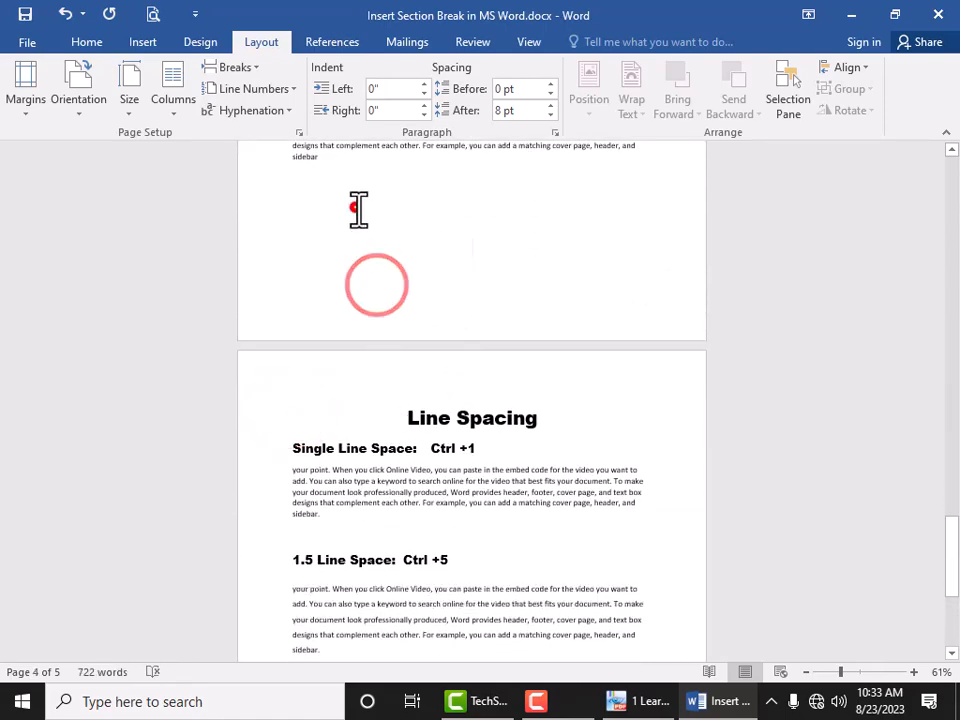
pyautogui.click(357, 208)
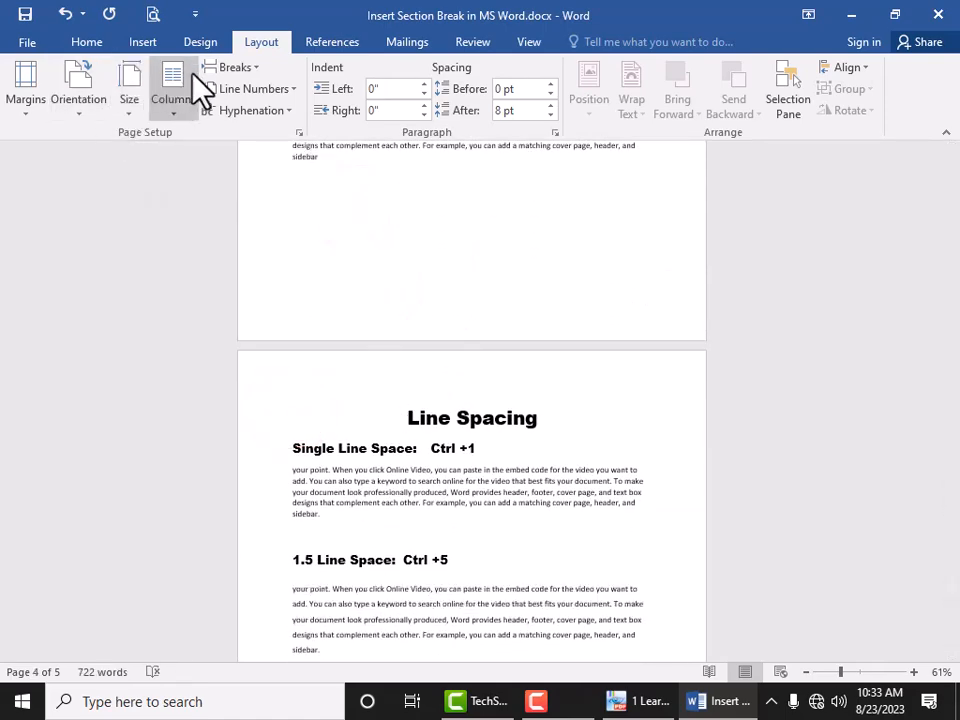
pyautogui.click(250, 70)
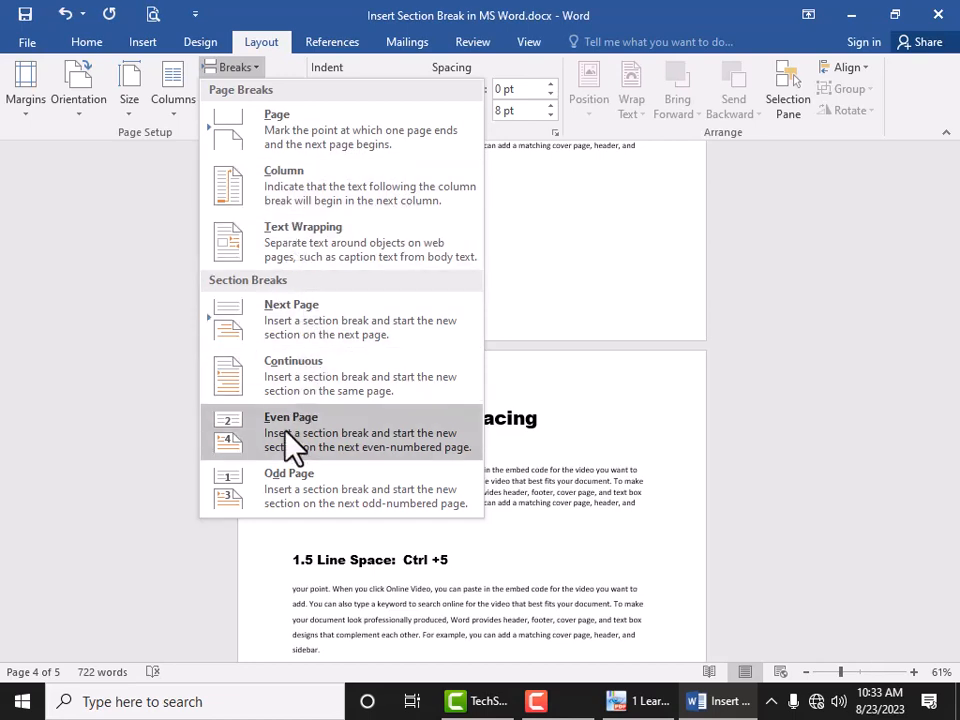
pyautogui.click(268, 236)
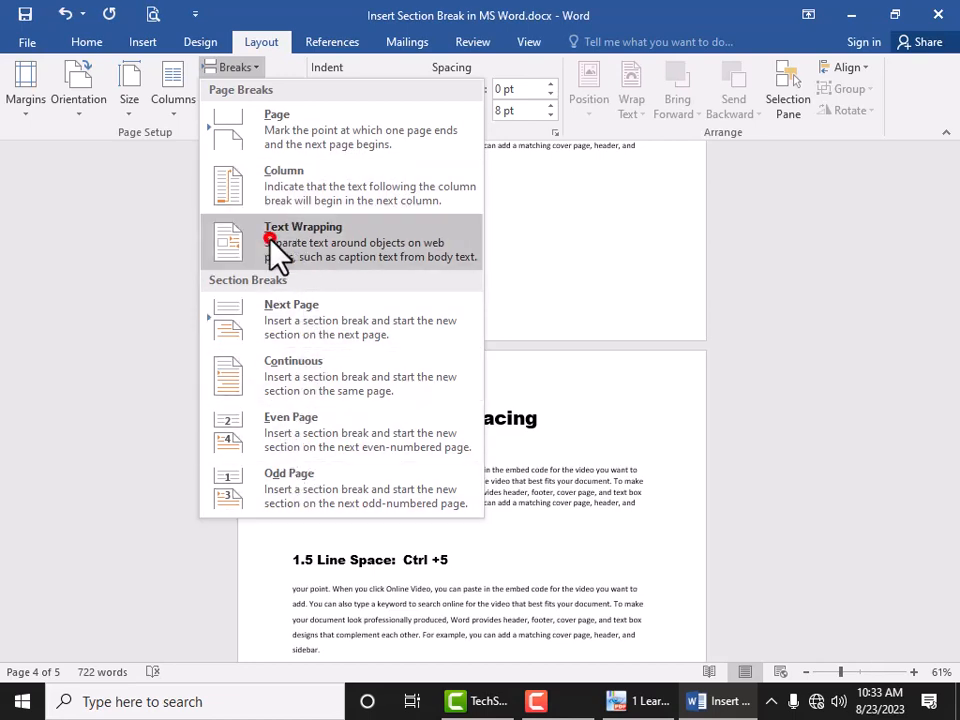
pyautogui.click(418, 515)
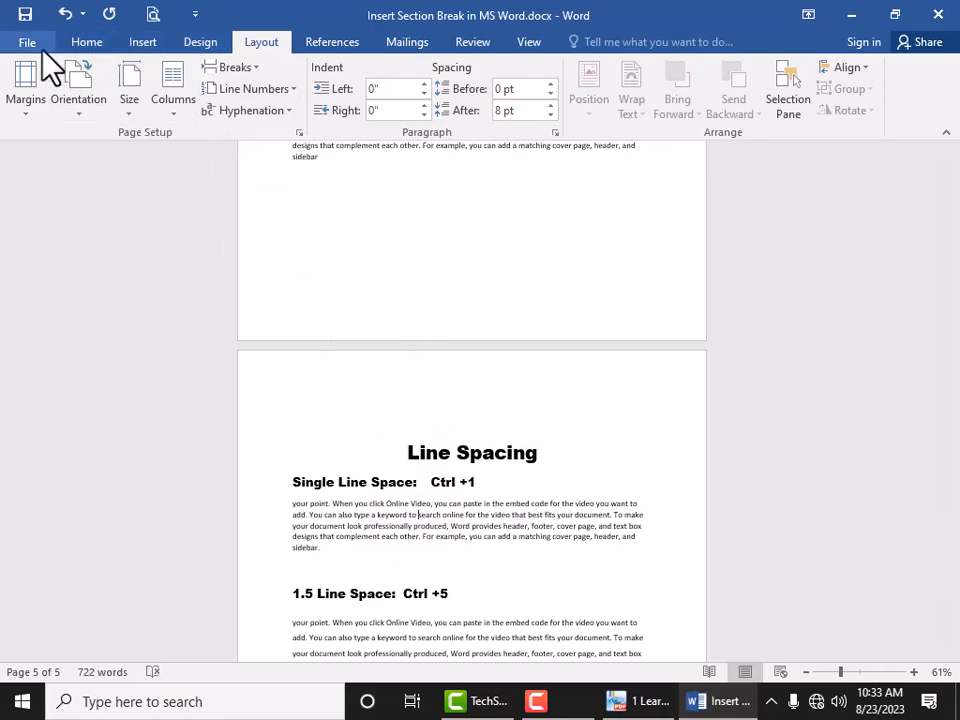
# Step: Insert a page break within the word "professionally" in the paragraph under "Single Line Space"
pyautogui.click(79, 44)
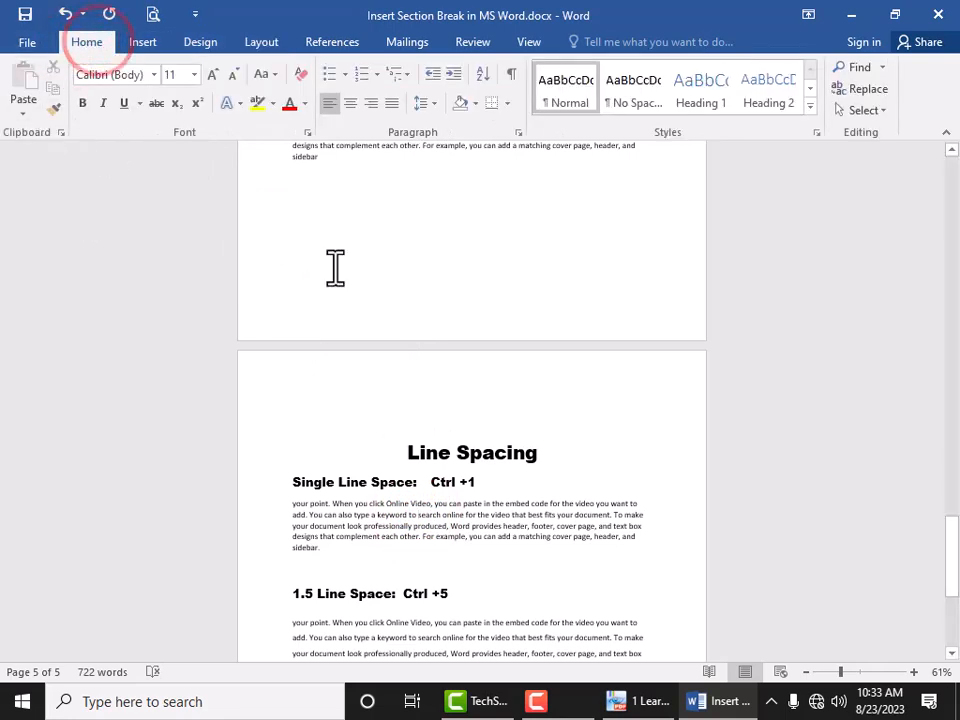
pyautogui.click(377, 528)
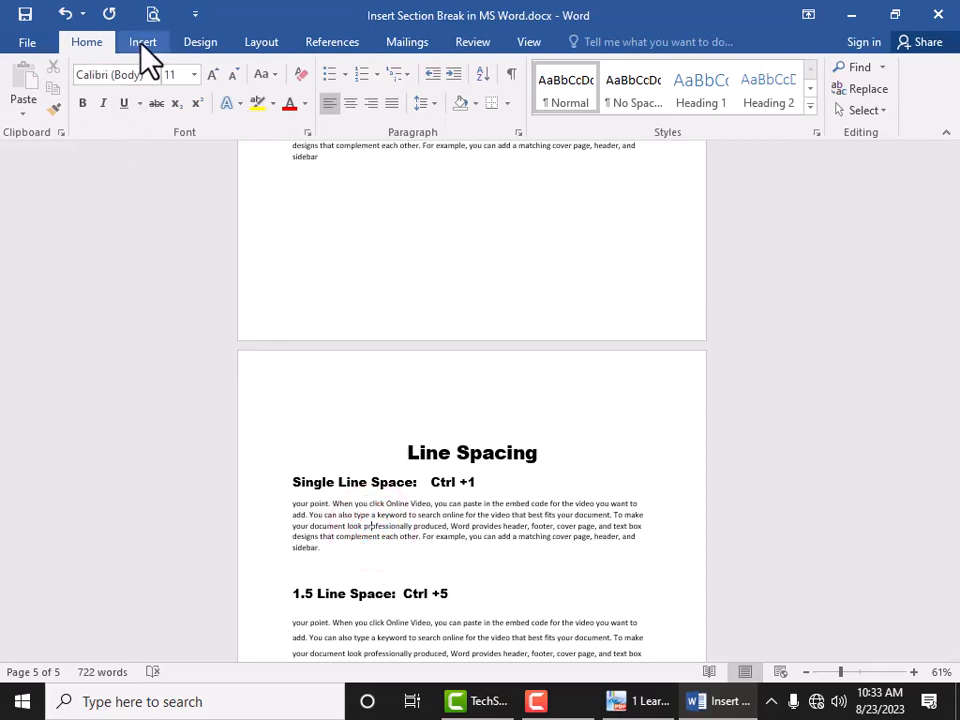
pyautogui.click(141, 45)
pyautogui.click(20, 108)
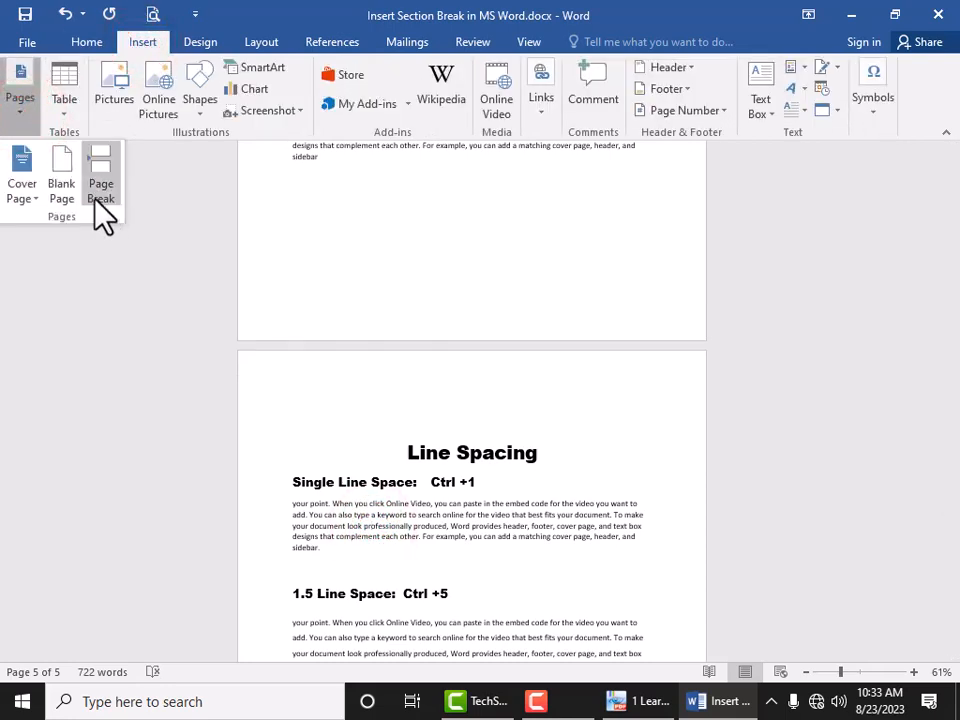
pyautogui.click(97, 200)
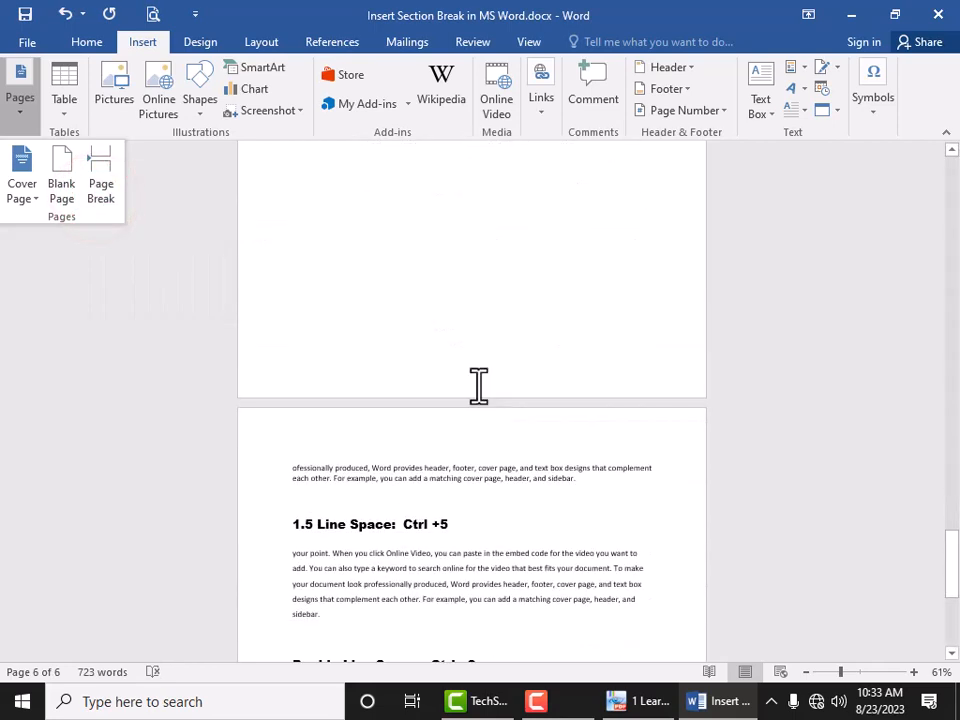
# Step: Review how the document's pages are divided, from the "Line Spacing" page back to the two-column paragraph
pyautogui.scroll(10, 479, 385)
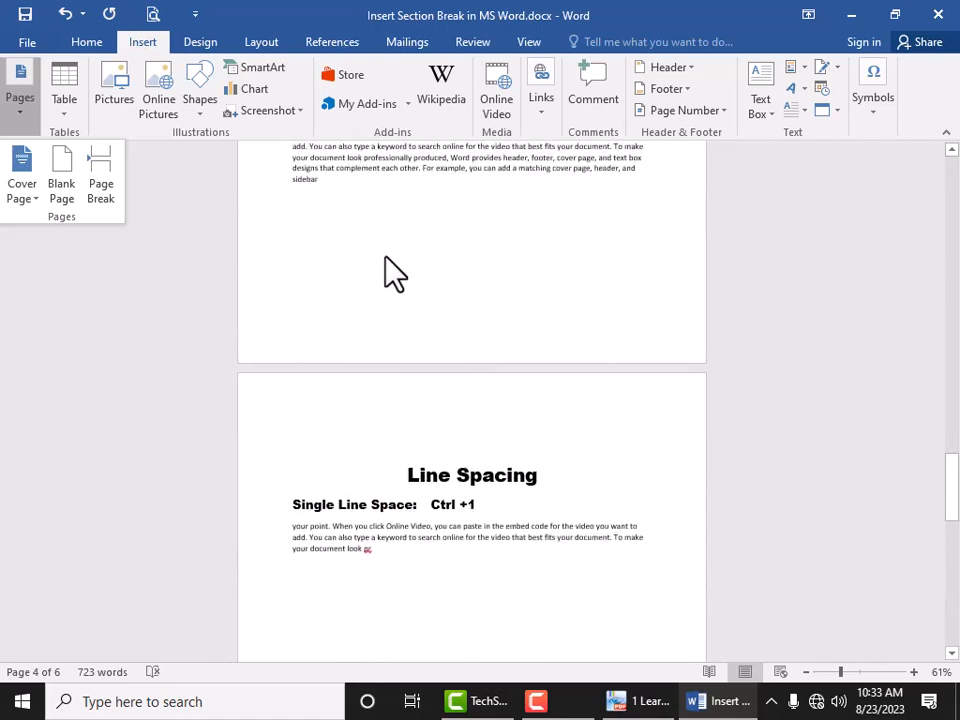
pyautogui.scroll(3, 400, 270)
pyautogui.scroll(9, 425, 295)
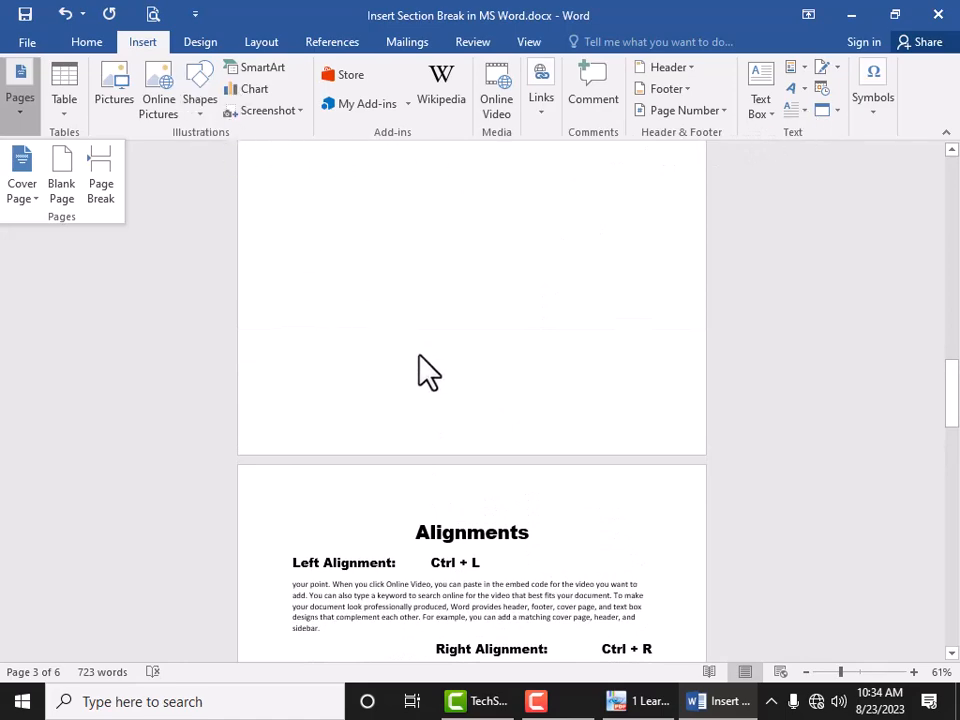
pyautogui.scroll(-4, 440, 368)
pyautogui.scroll(-11, 450, 368)
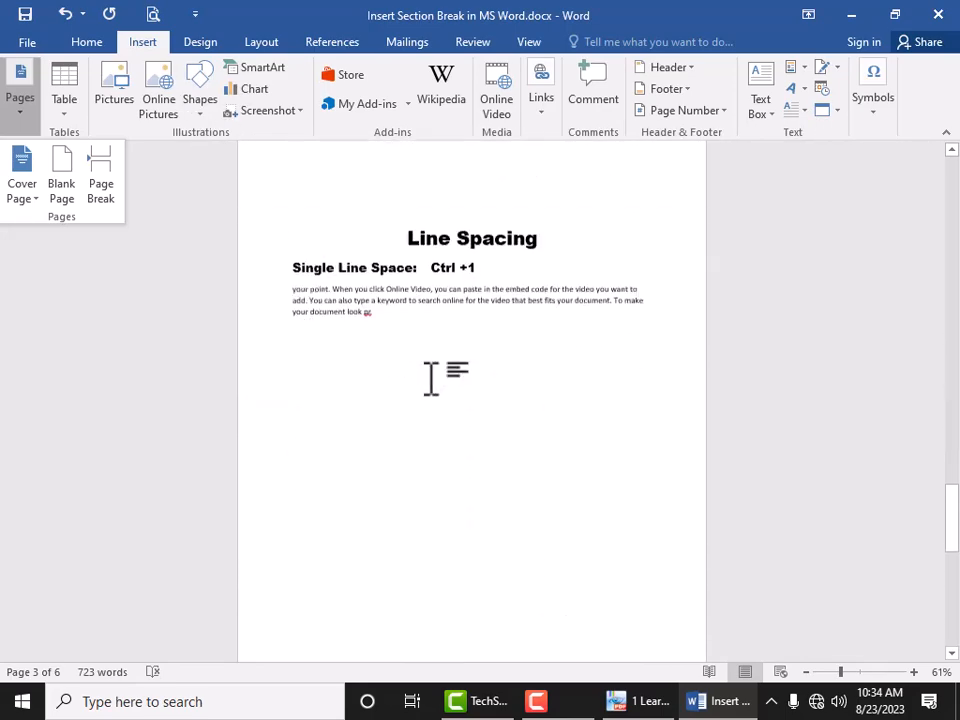
pyautogui.scroll(3, 433, 378)
pyautogui.scroll(7, 433, 378)
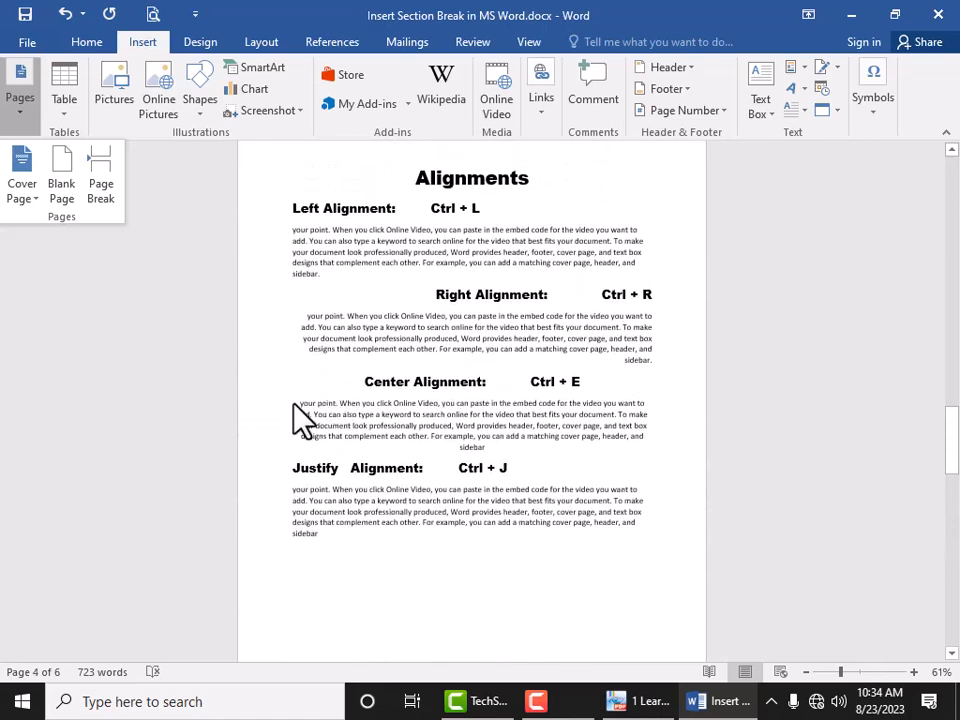
pyautogui.scroll(6, 409, 272)
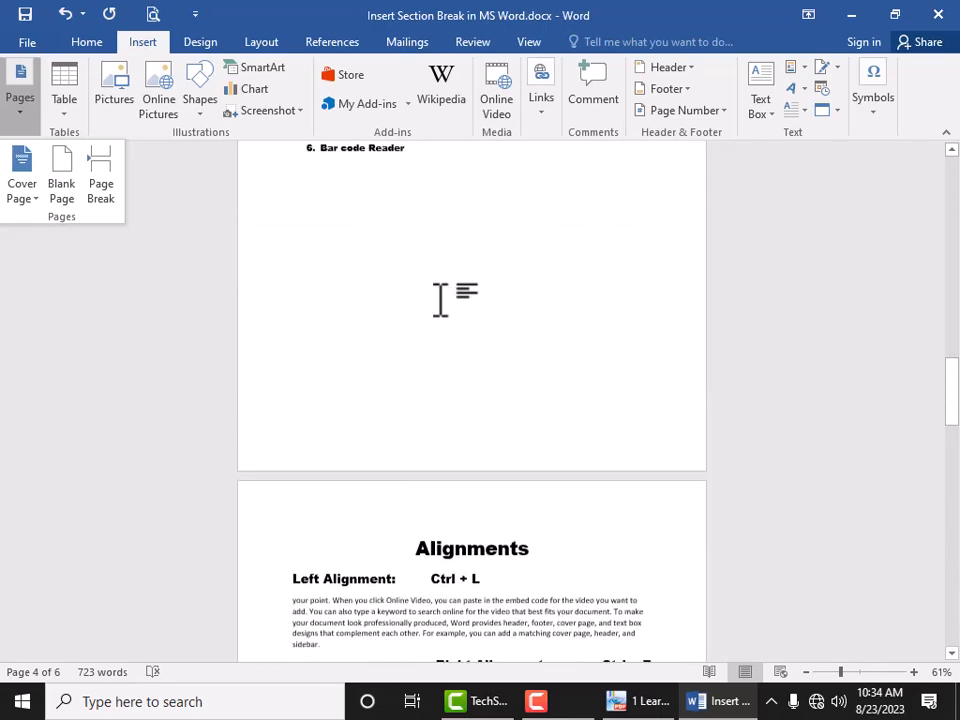
pyautogui.scroll(18, 440, 300)
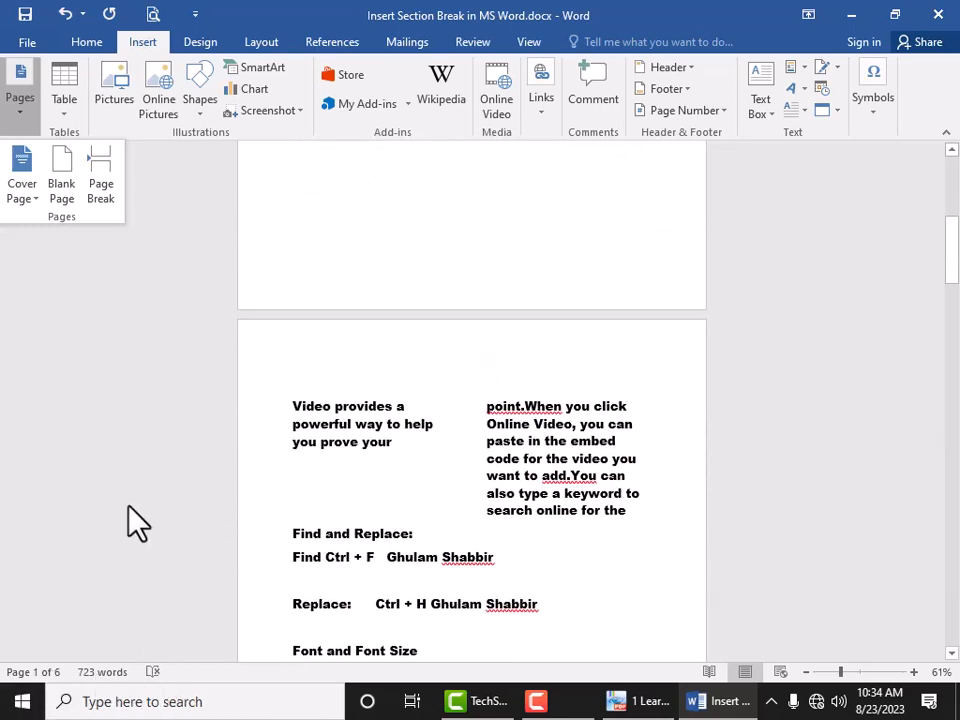
# Step: Review the available page break and section break types, including Odd Page, without inserting one
pyautogui.click(100, 205)
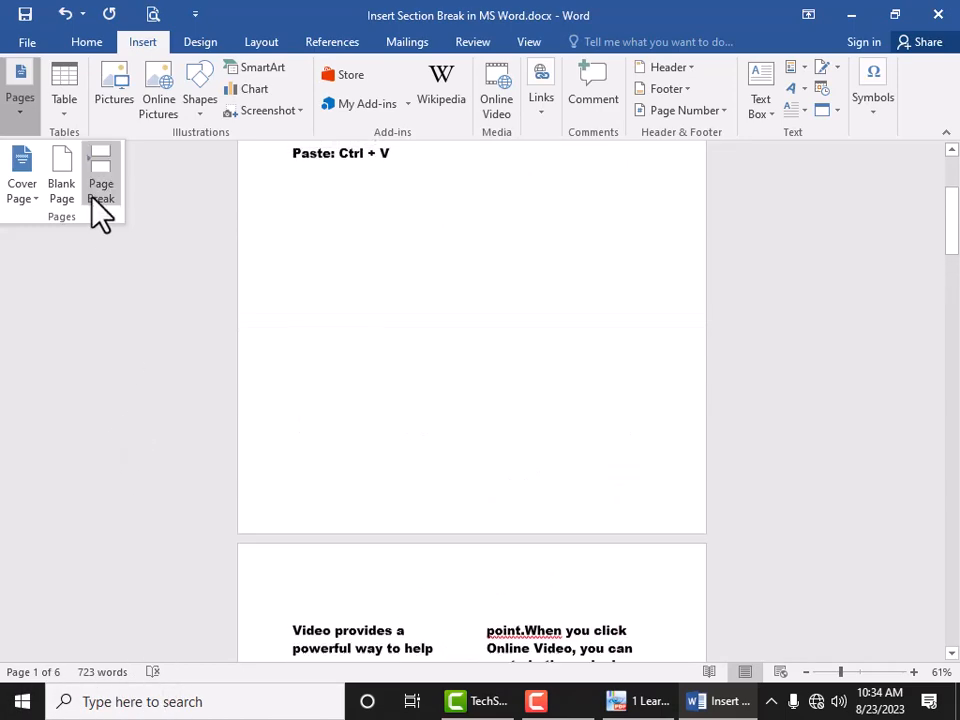
pyautogui.click(257, 44)
pyautogui.click(234, 67)
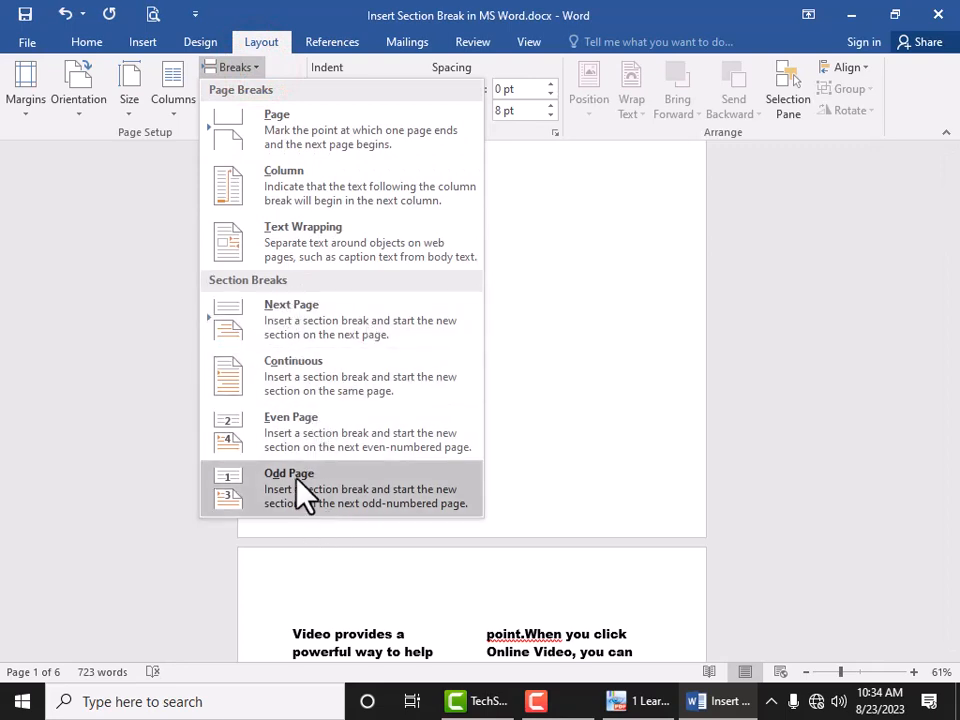
pyautogui.click(580, 246)
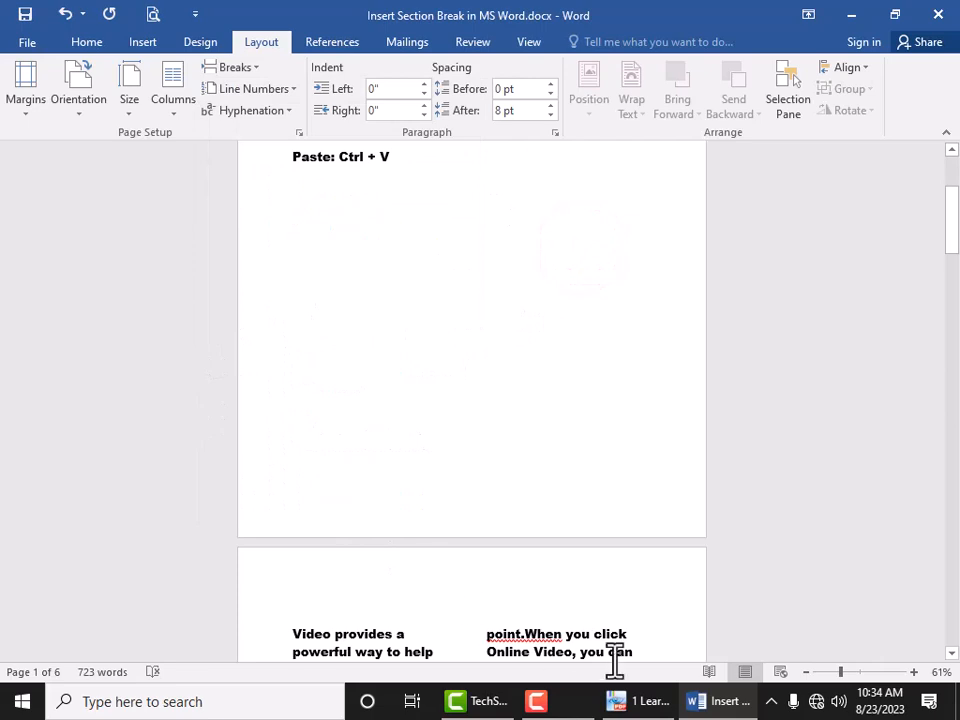
pyautogui.click(536, 701)
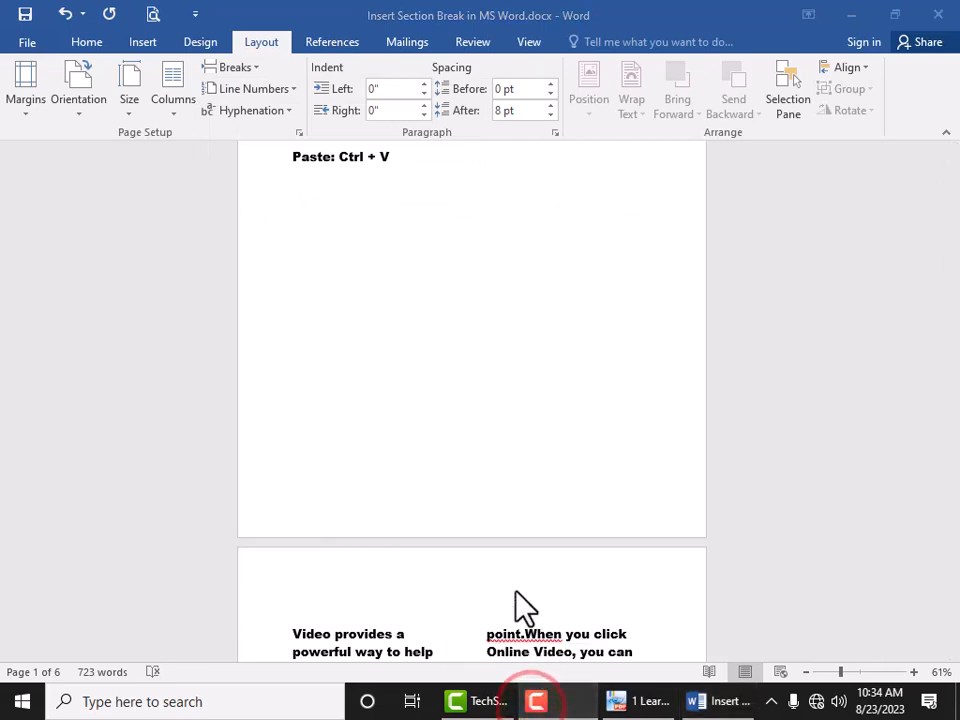